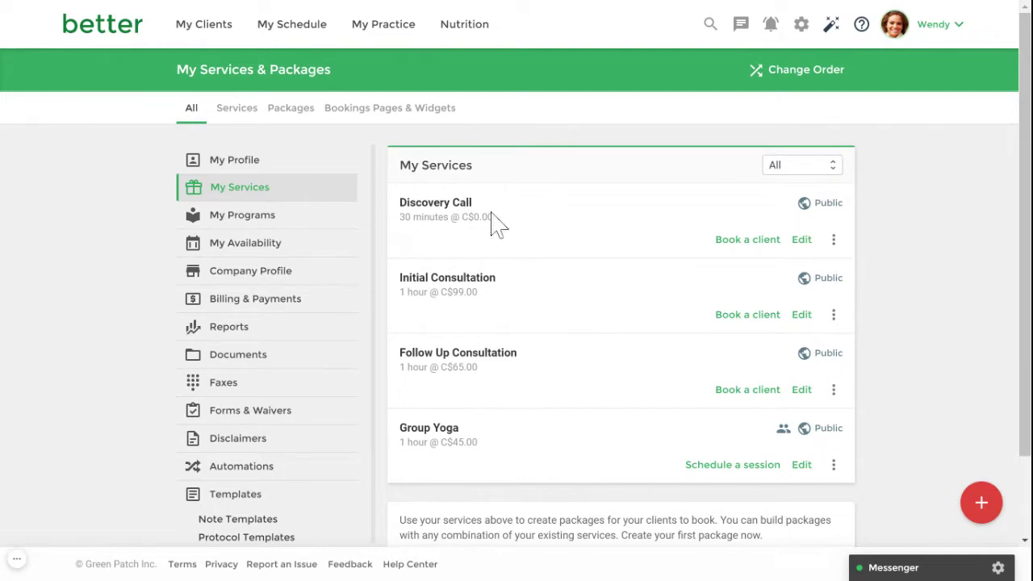
Start adding a new service, then dismiss the service type choice without creating one
mouse_move(396, 32)
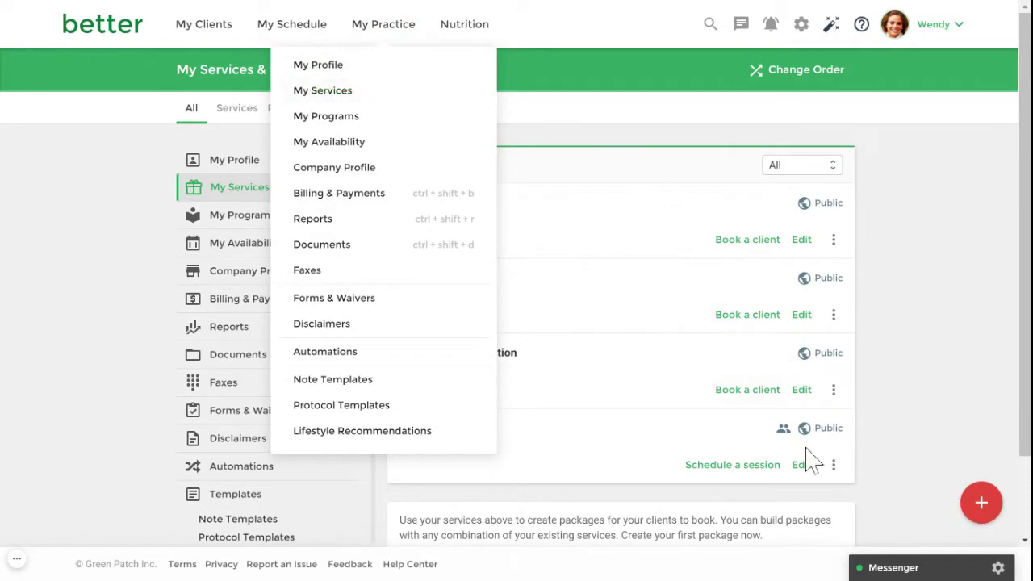
mouse_move(993, 516)
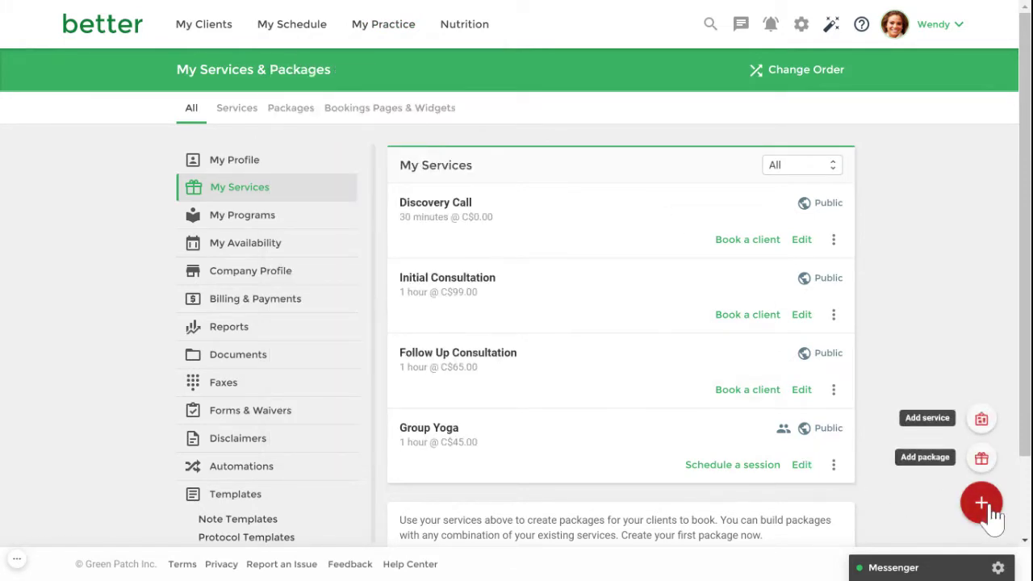
left_click(990, 428)
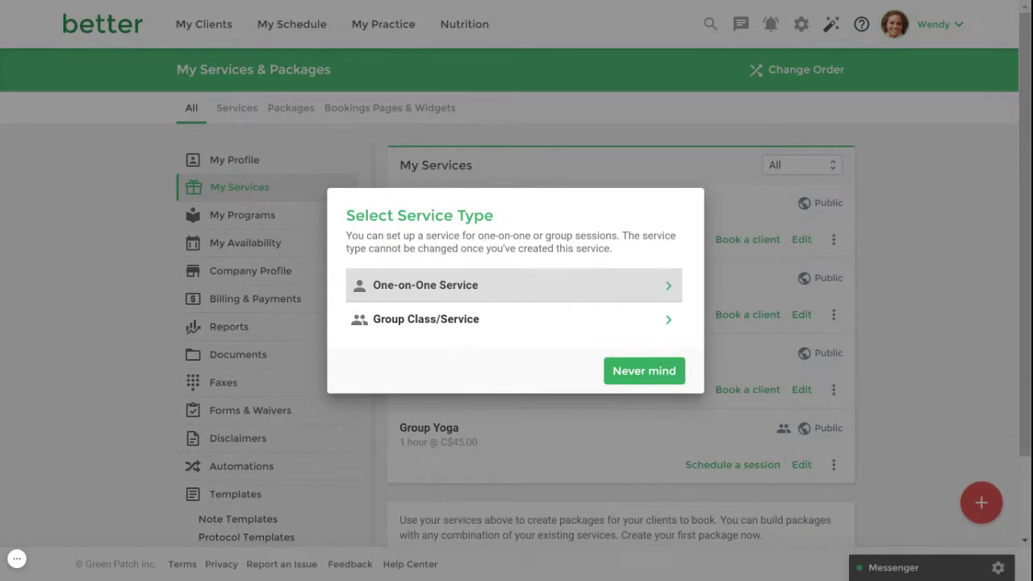
left_click(918, 346)
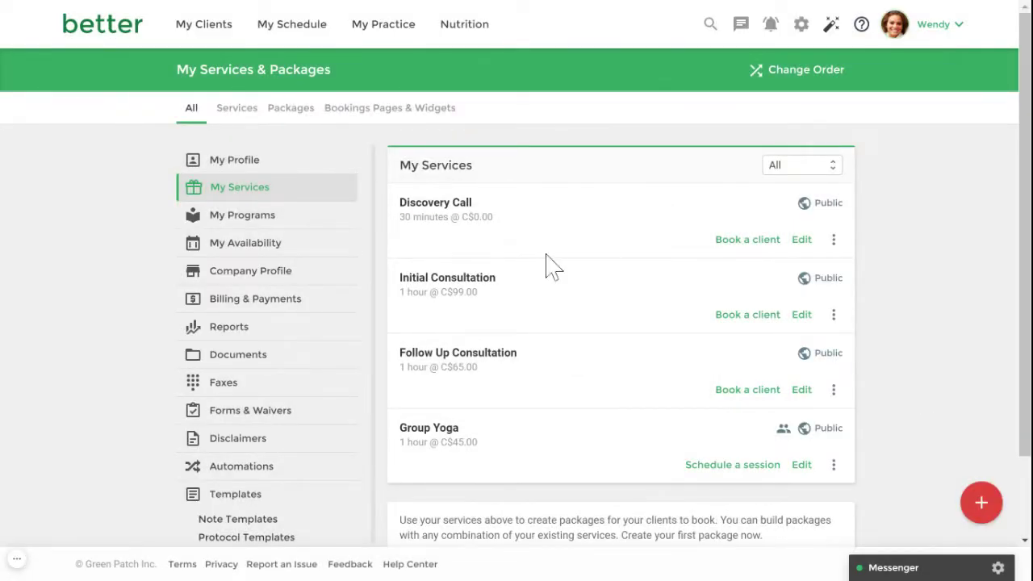
Open Initial Consultation for editing and attach Terms and Conditions 2021 to it
left_click(465, 284)
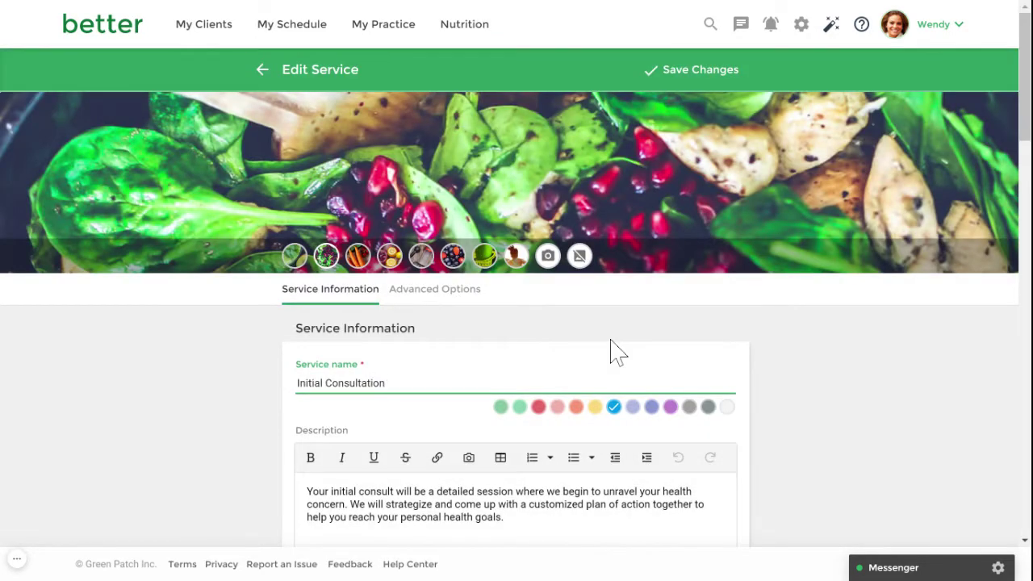
scroll(611, 349, "down", 2)
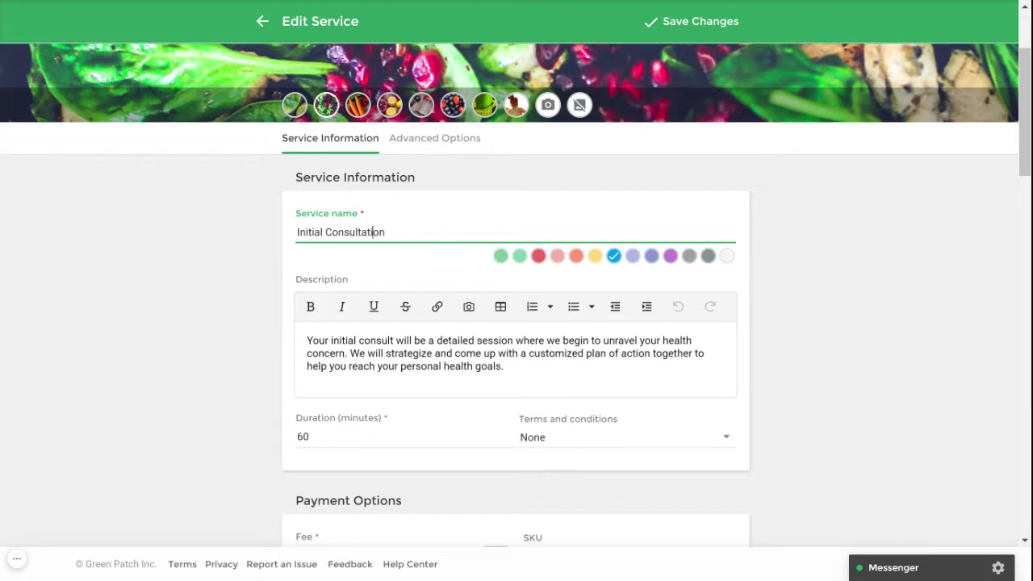
left_click(309, 436)
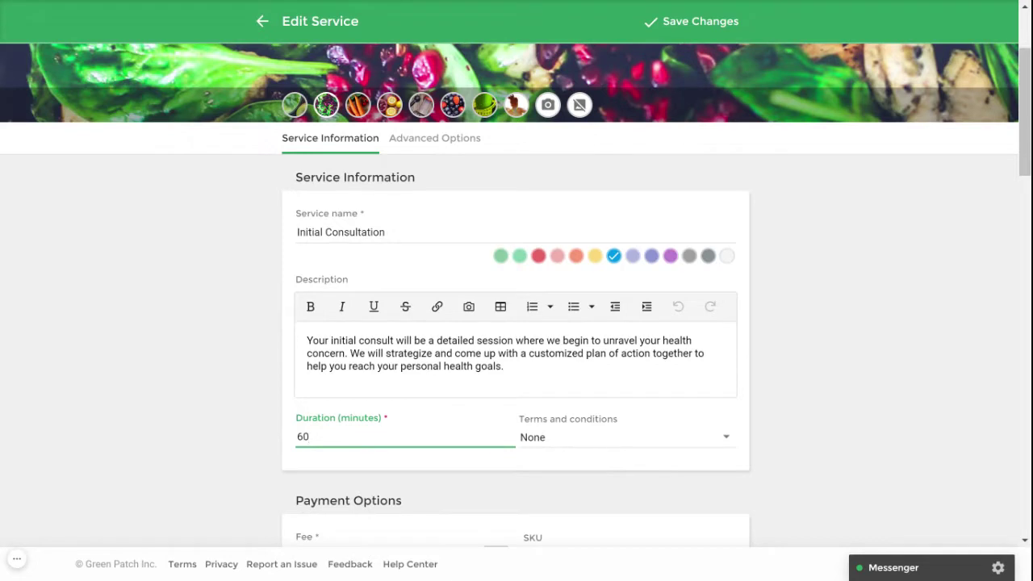
left_click(569, 443)
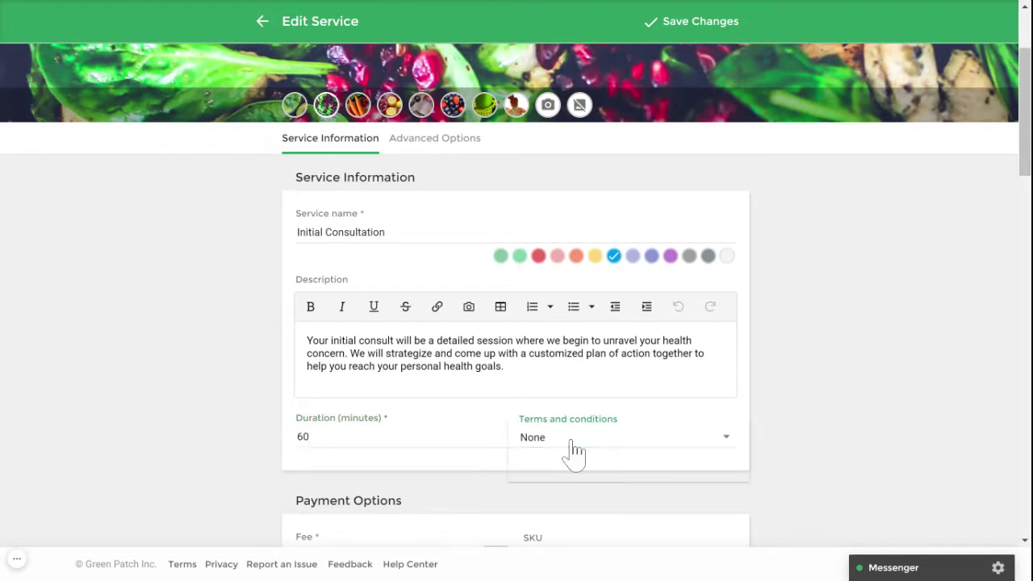
left_click(574, 484)
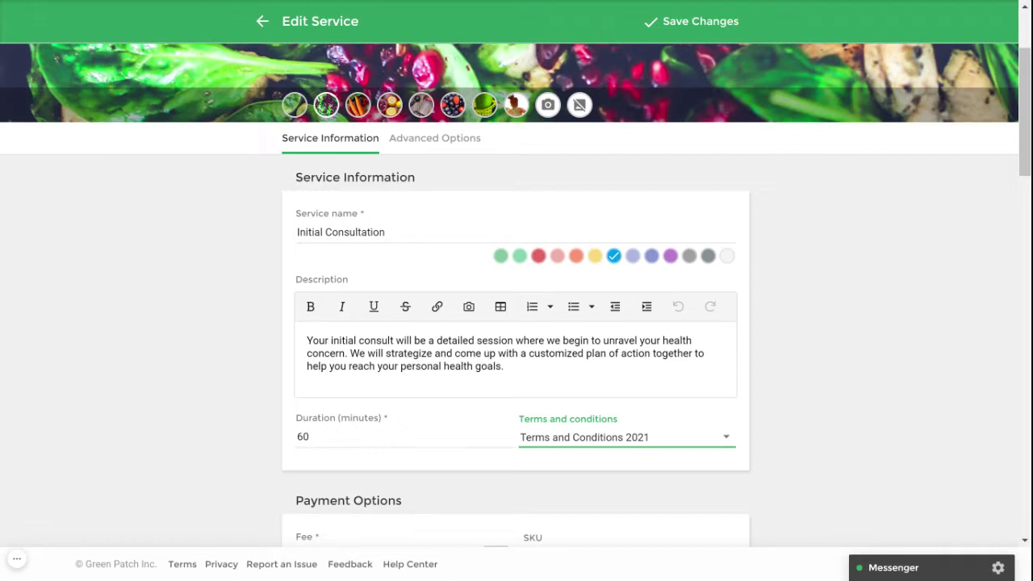
left_click(587, 472)
Set both Public Bookings Page and Client Portal payment to 'Require to pay at booking'
scroll(859, 379, "down", 1)
scroll(860, 380, "down", 3)
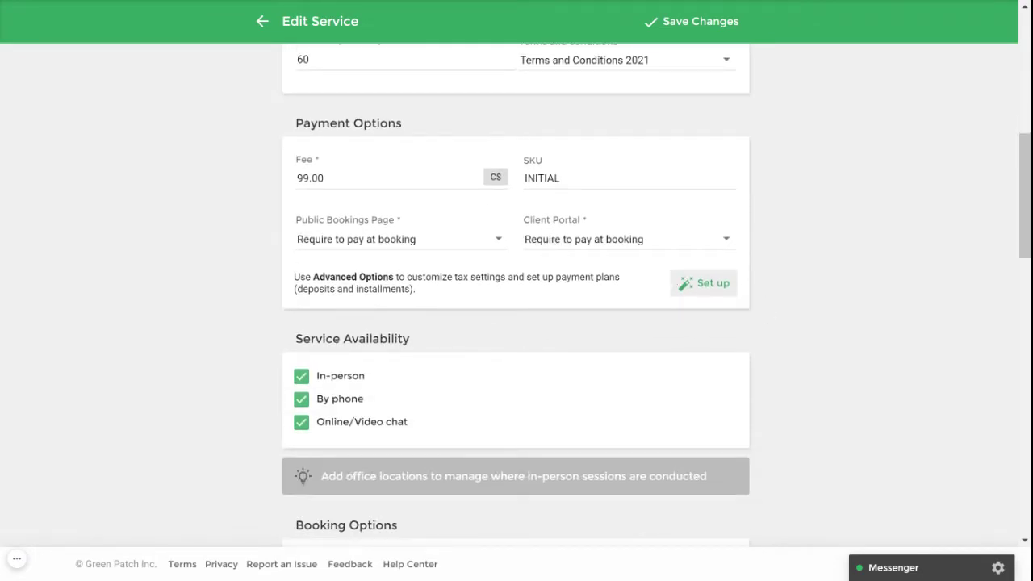
left_click(502, 191)
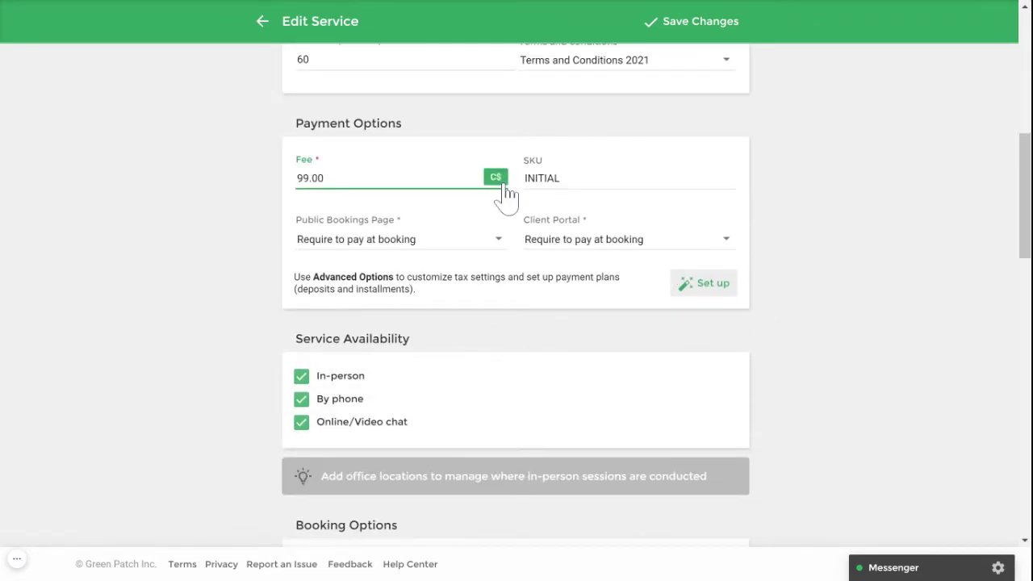
left_click(439, 246)
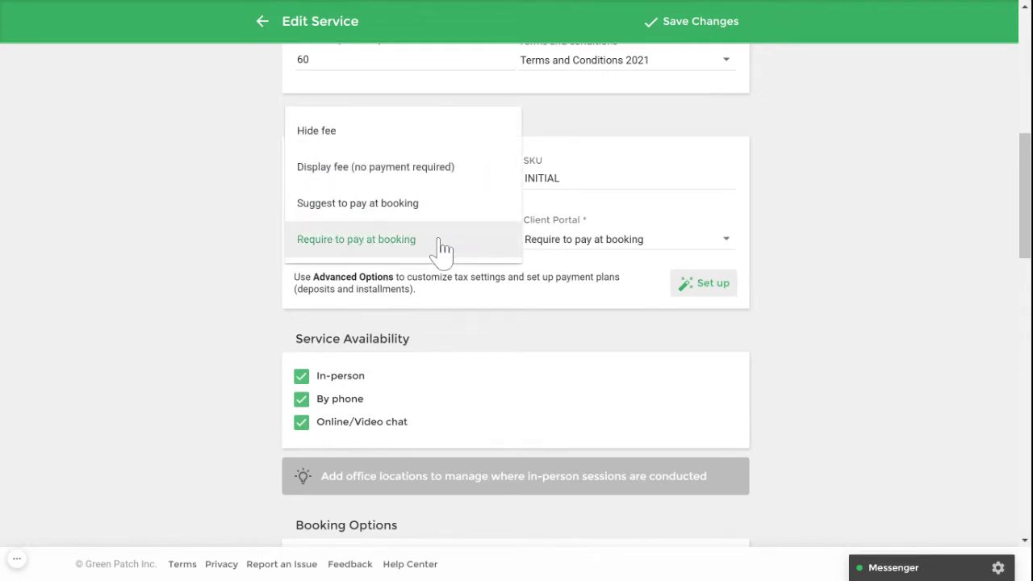
left_click(443, 250)
left_click(588, 247)
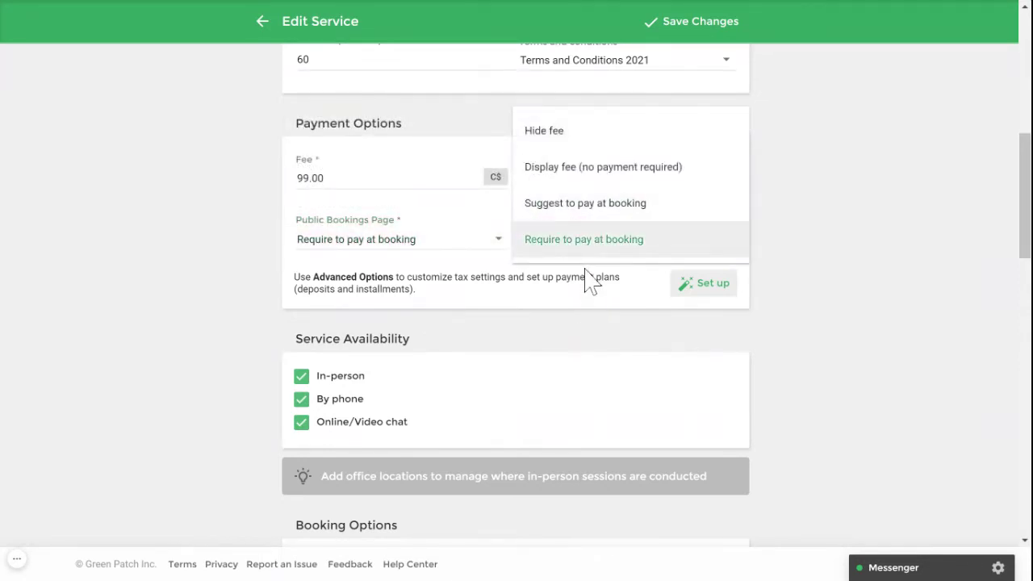
left_click(592, 249)
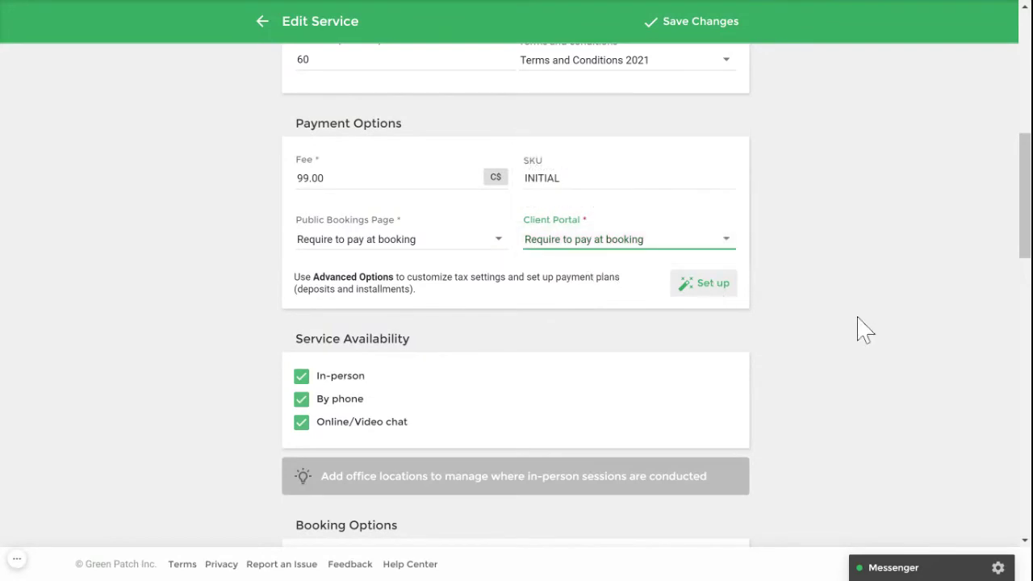
scroll(858, 331, "down", 1)
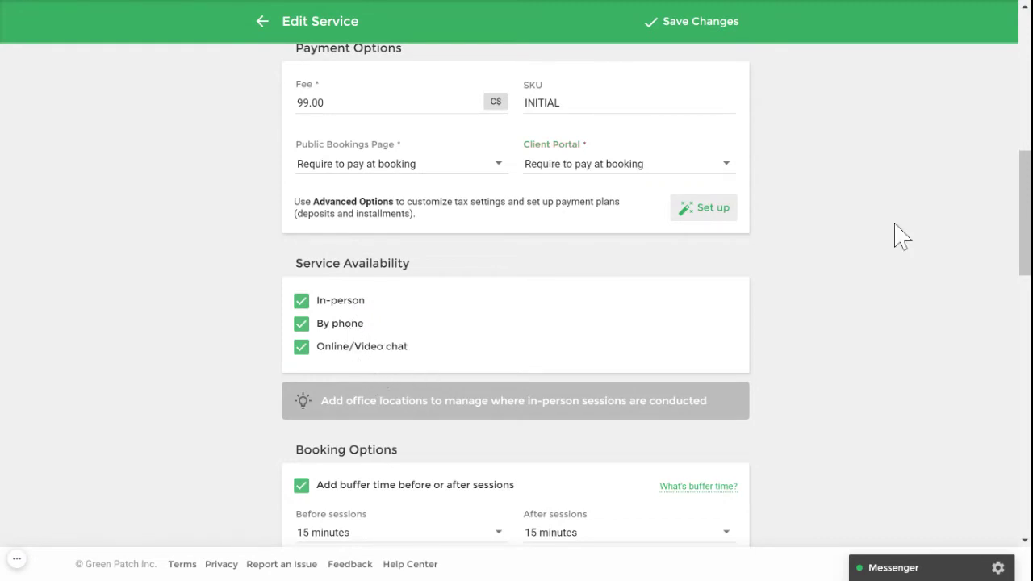
Set Allow clients to book to a rolling date range of 30 days
scroll(893, 238, "down", 5)
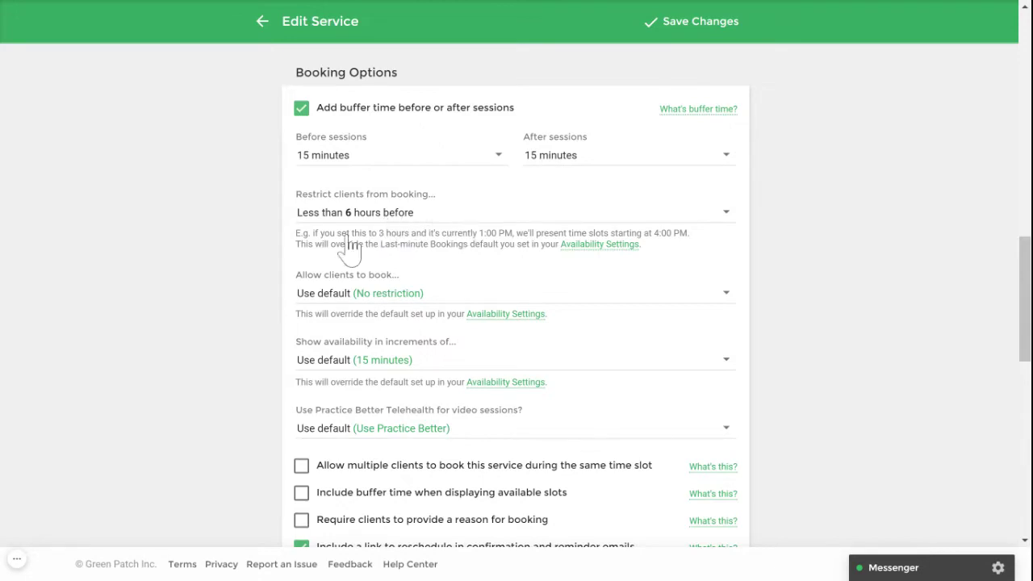
left_click(352, 303)
left_click(376, 330)
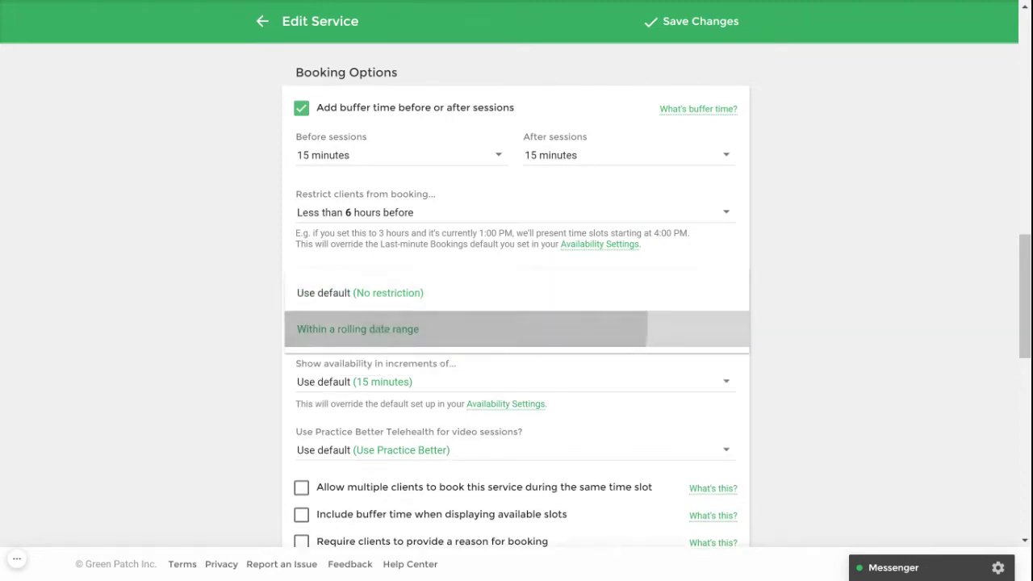
left_click(673, 296)
type("3")
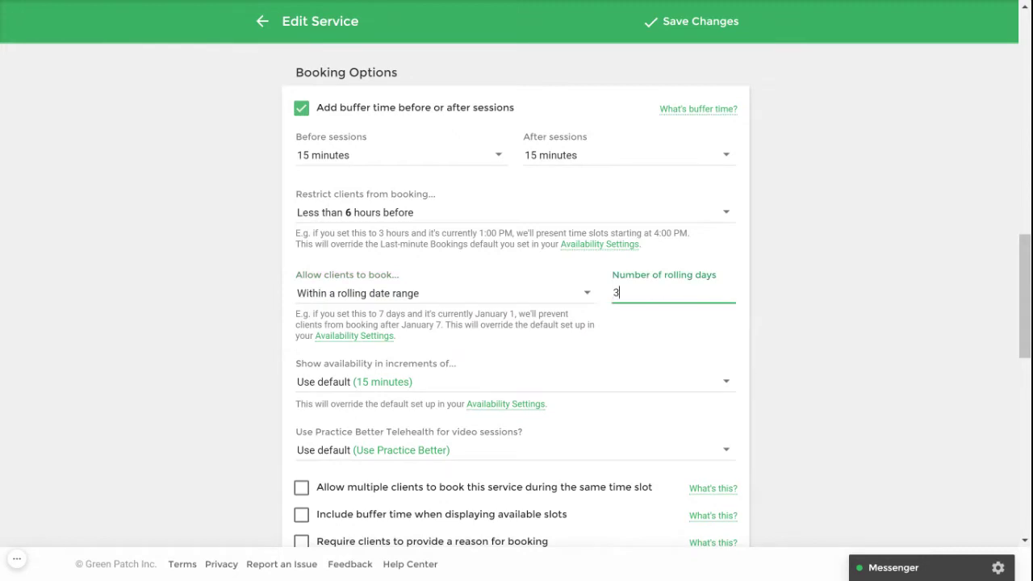
type("0")
left_click(839, 283)
Choose Use Practice Better for the service's video session telehealth
scroll(845, 295, "down", 3)
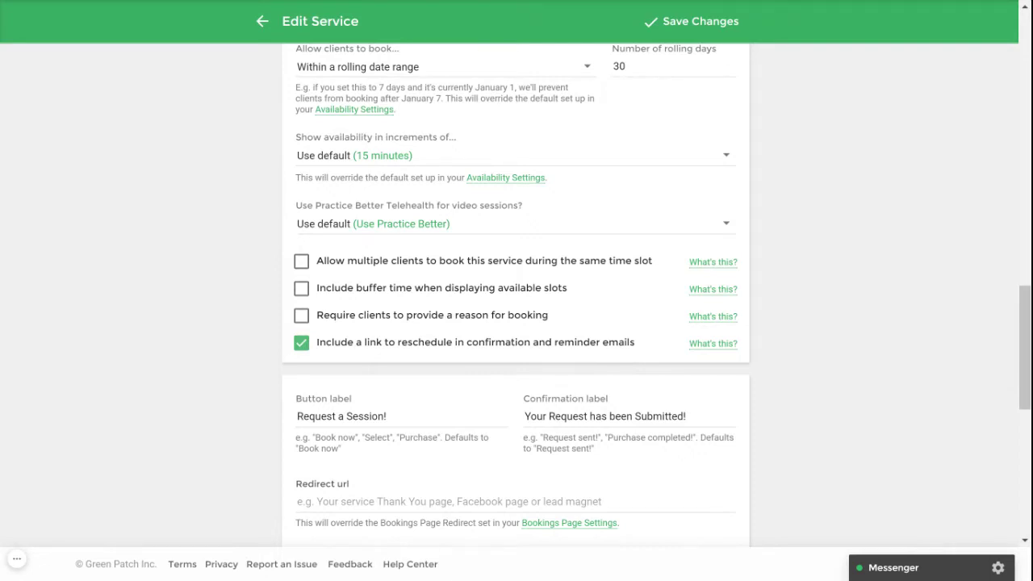
left_click(342, 228)
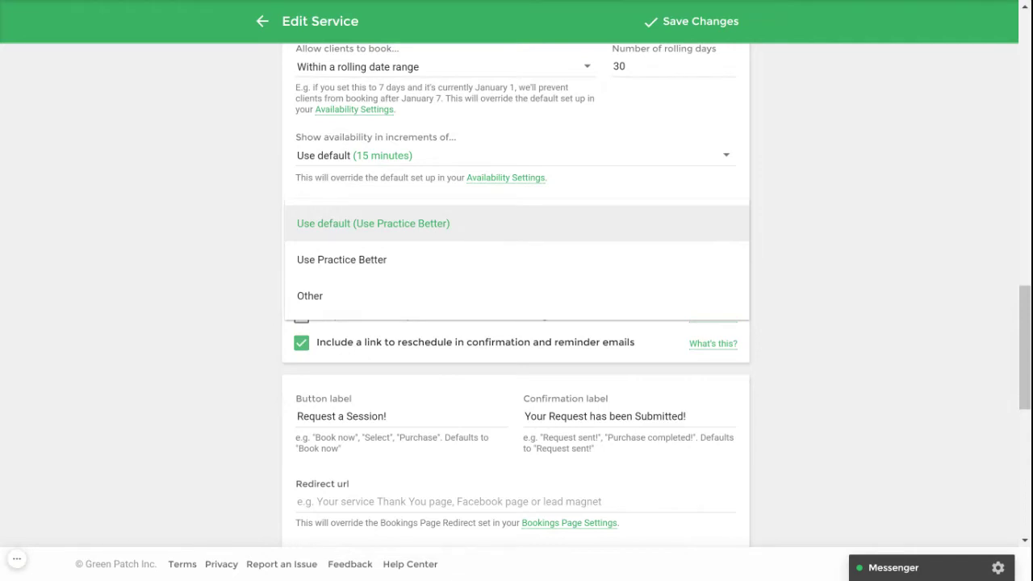
left_click(343, 262)
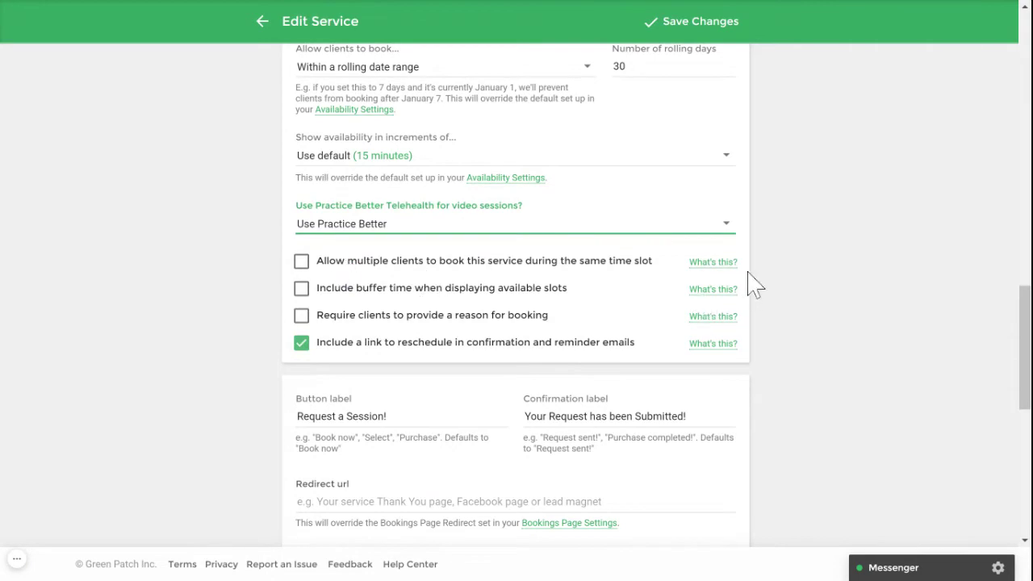
scroll(783, 281, "down", 1)
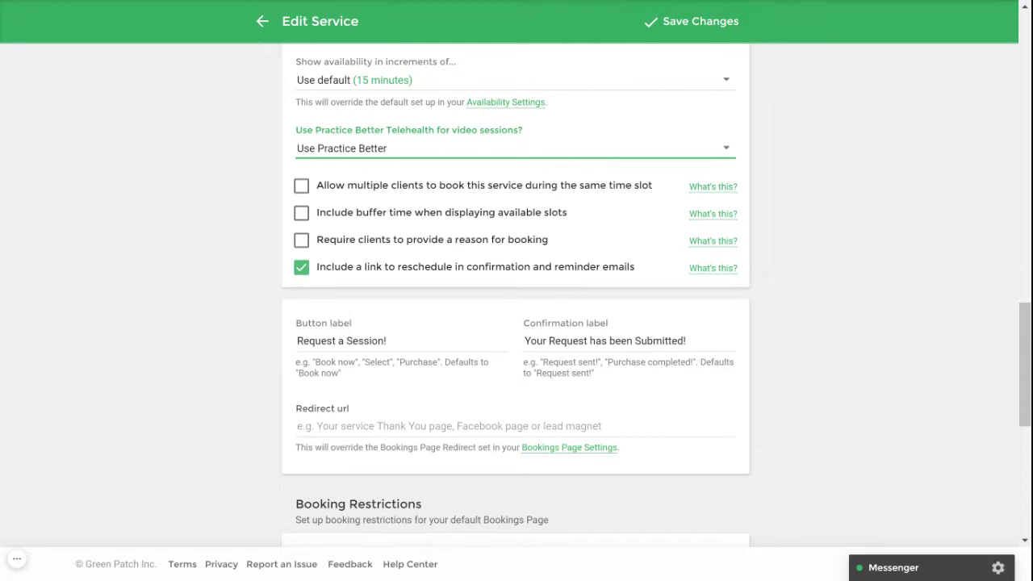
scroll(874, 277, "down", 5)
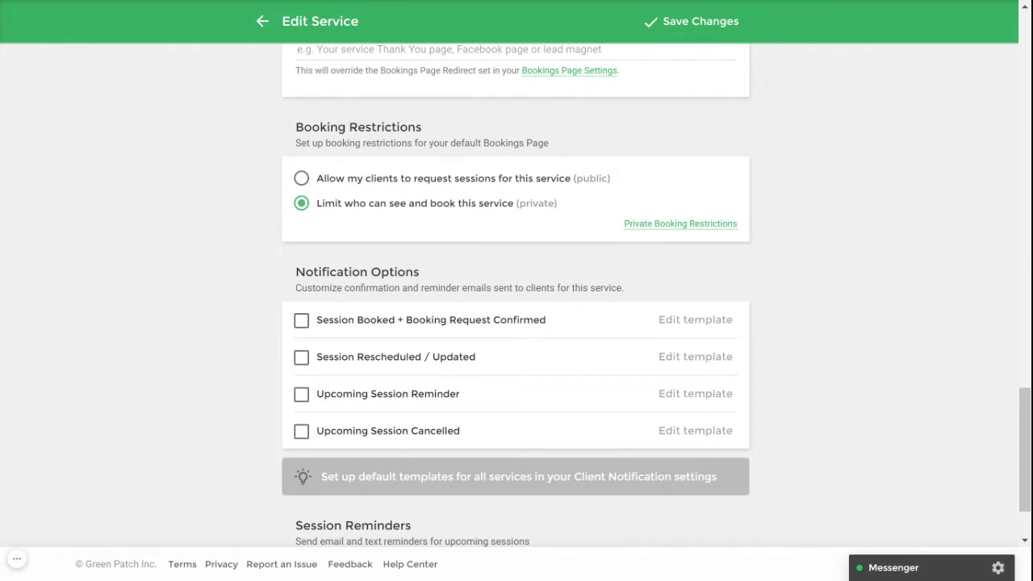
scroll(774, 323, "down", 1)
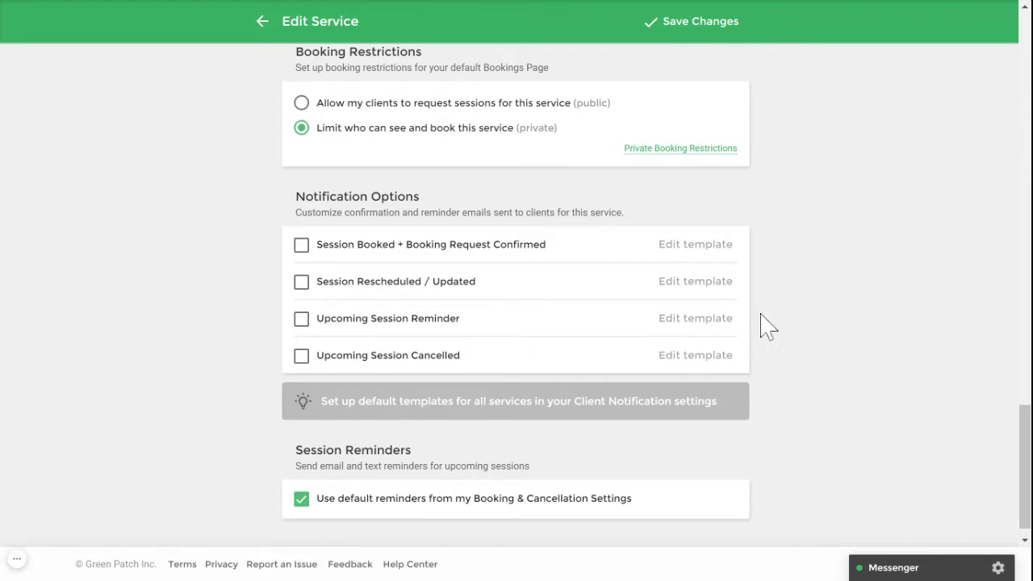
Replace default reminders with a 3-days-before email reminder that also notifies you
scroll(775, 327, "down", 1)
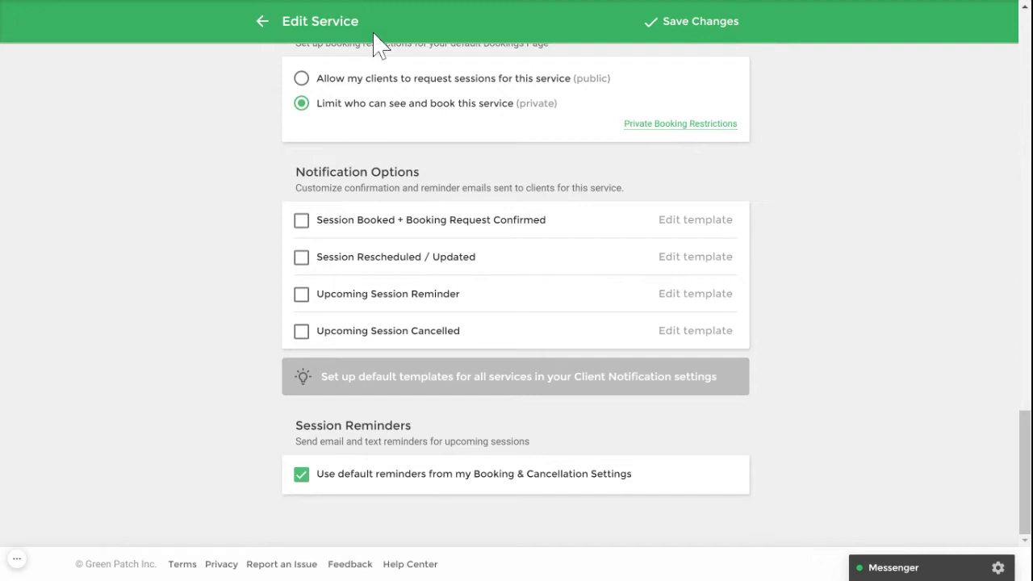
left_click(302, 475)
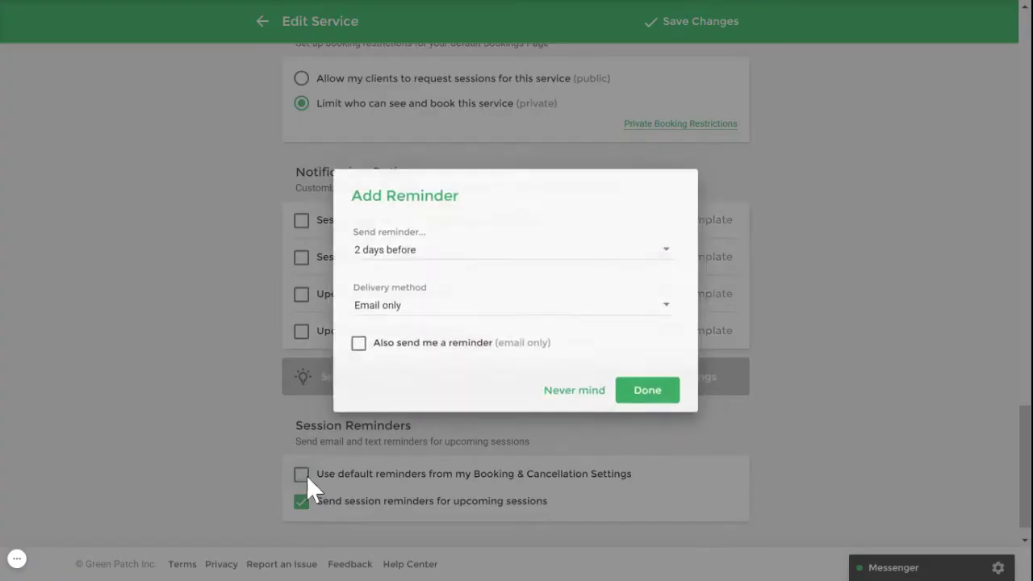
left_click(368, 350)
left_click(406, 257)
left_click(421, 296)
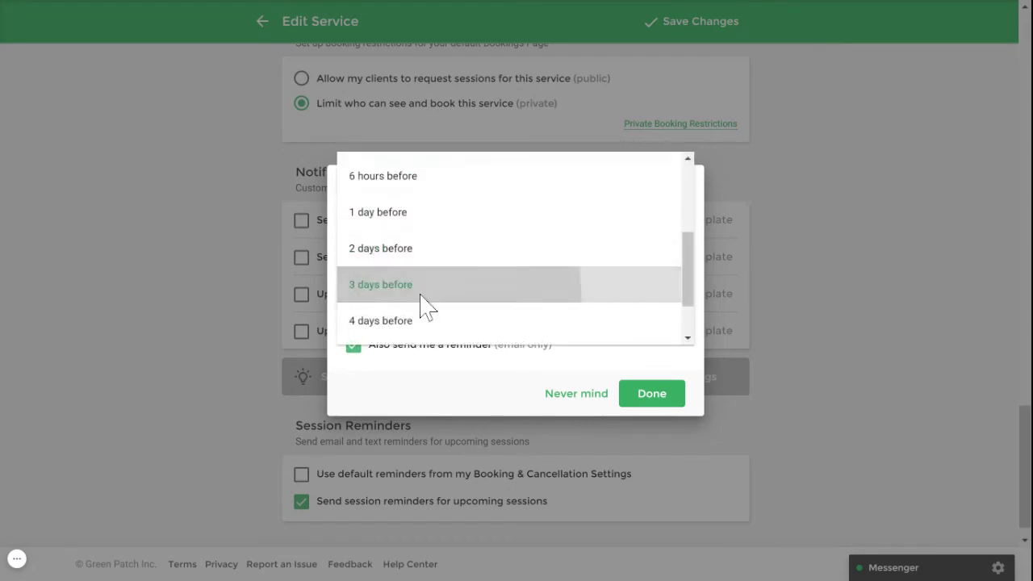
left_click(653, 394)
scroll(821, 483, "down", 1)
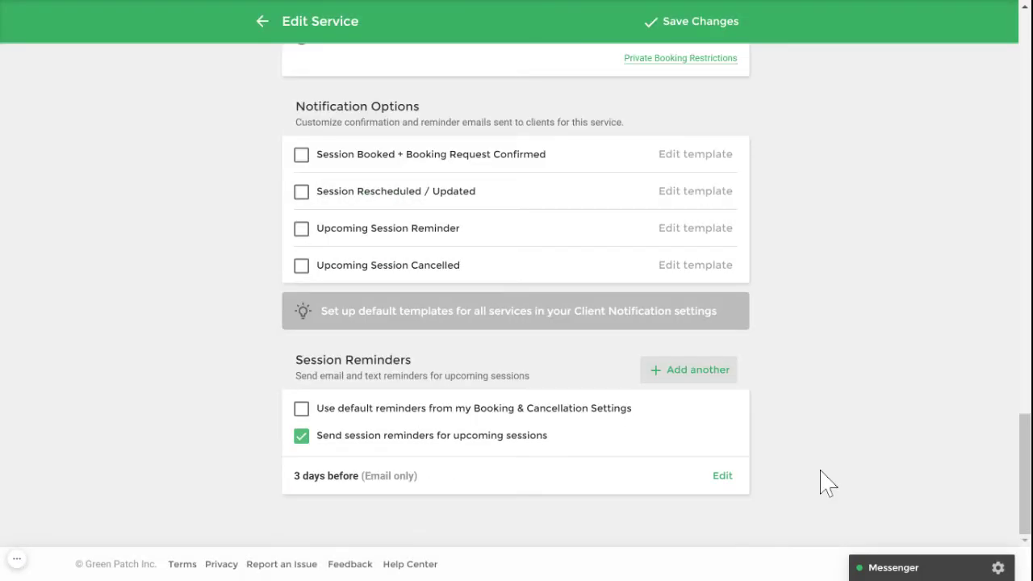
left_click_drag(1025, 501, 1004, 103)
In Advanced Options, tick 'Require billing information when clients book this service'
left_click(449, 279)
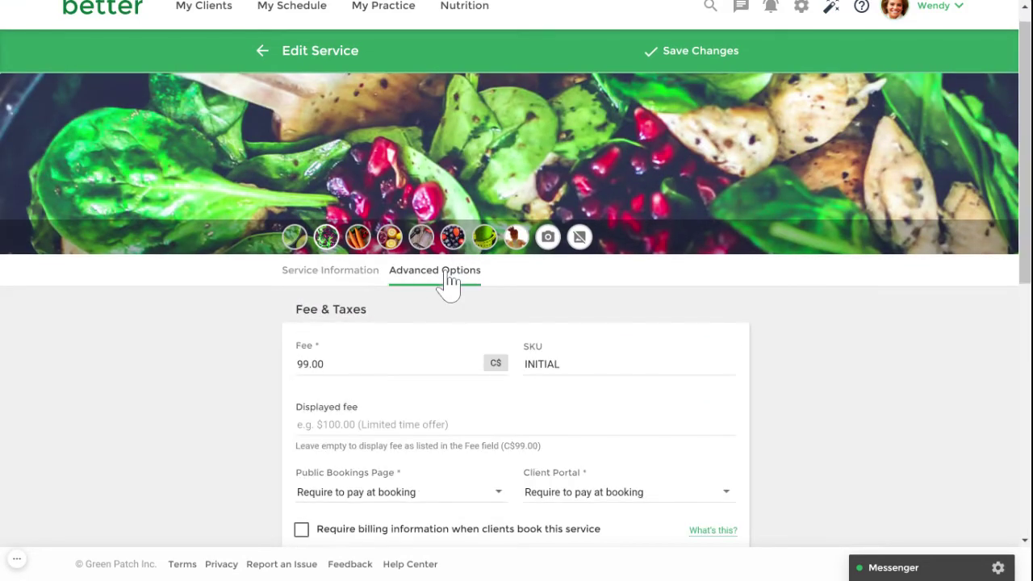
scroll(464, 295, "down", 2)
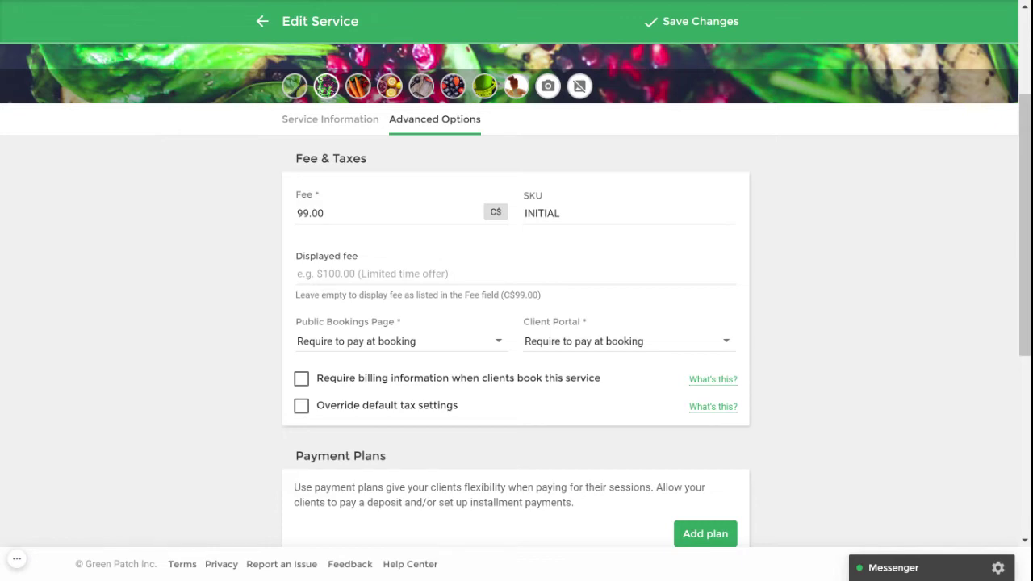
scroll(360, 291, "down", 1)
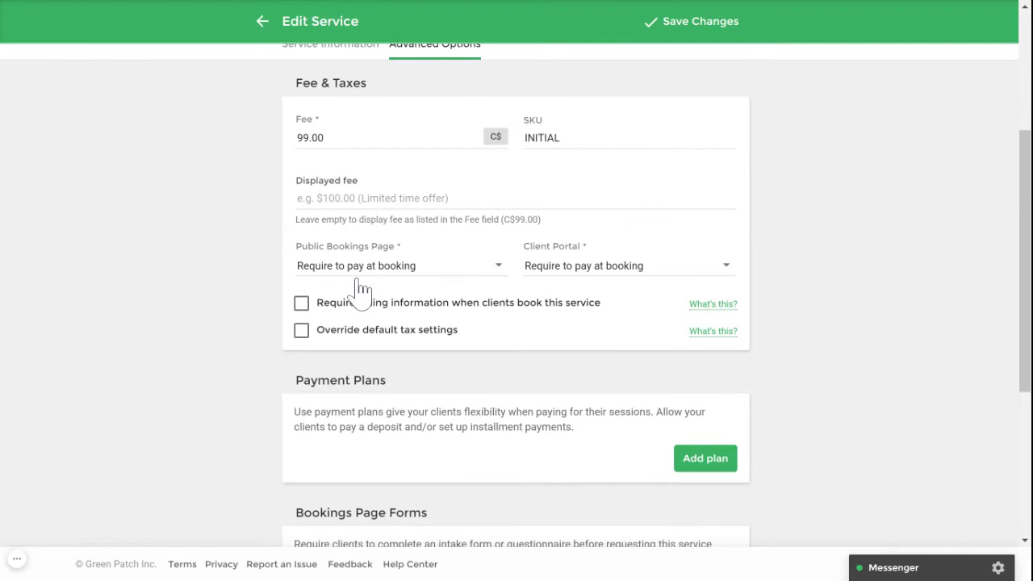
left_click(301, 309)
Add a payment plan with a 50 deposit and a 50 installment payment
left_click(719, 466)
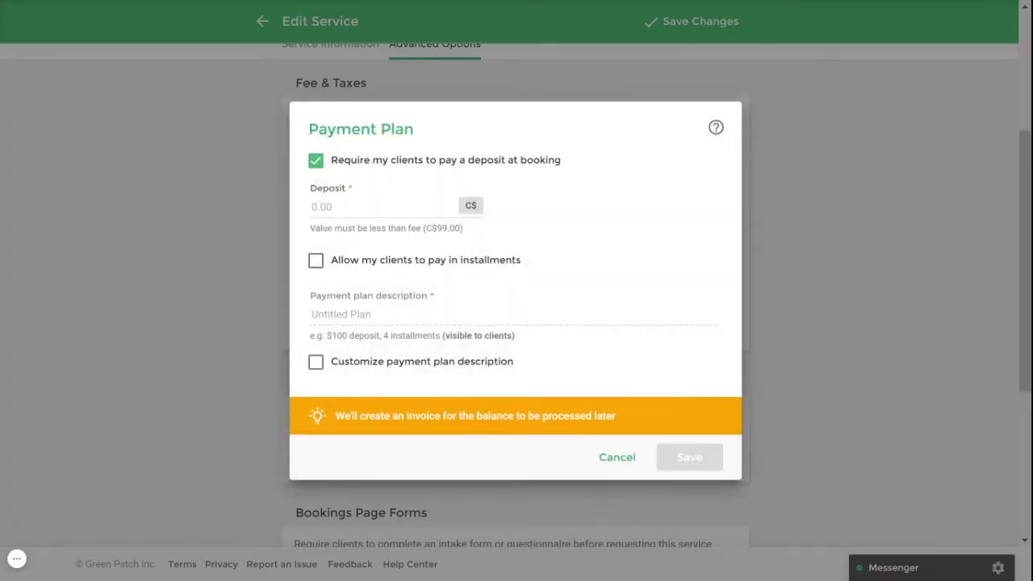
left_click(340, 206)
type("50")
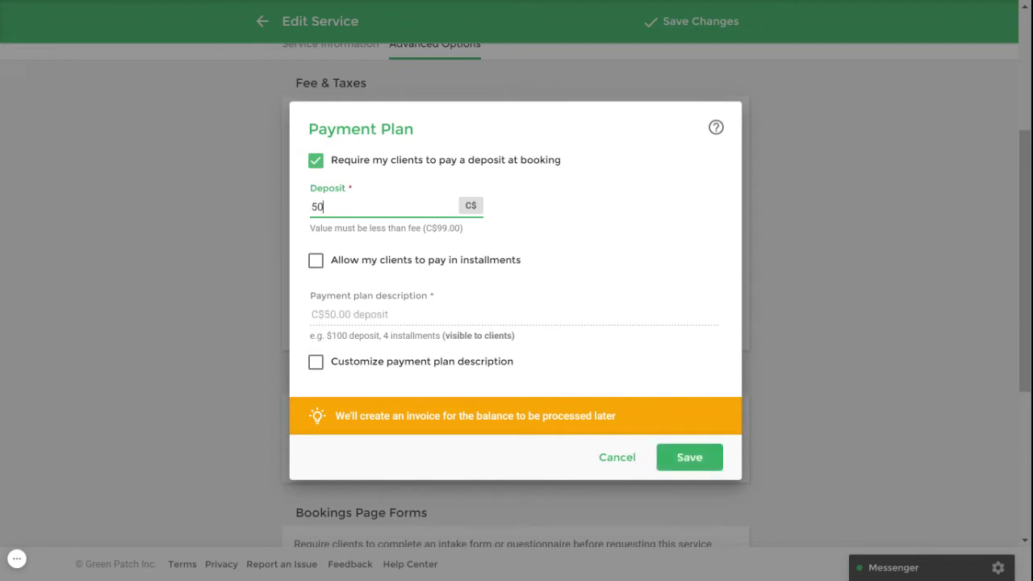
left_click(316, 260)
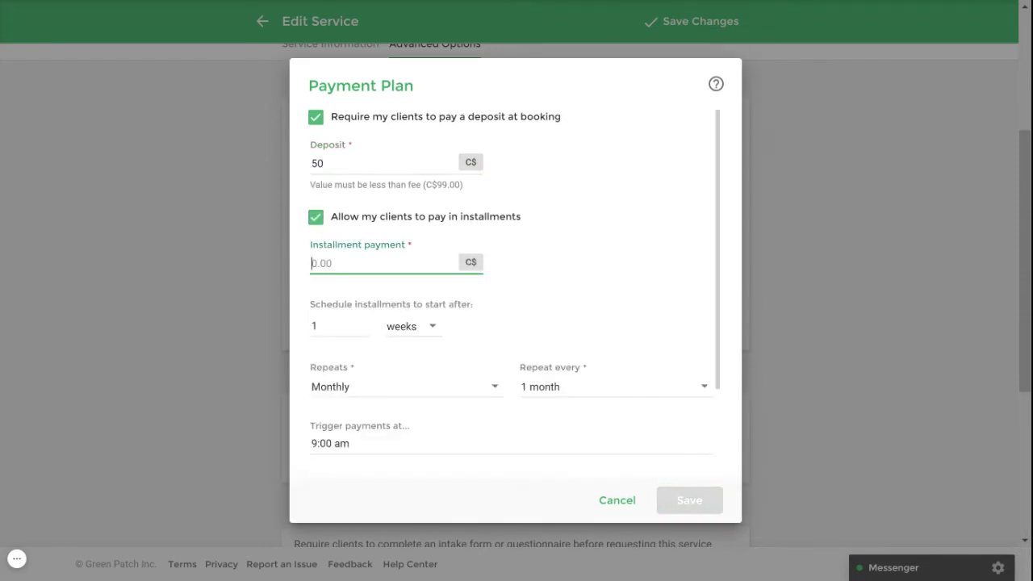
type("50")
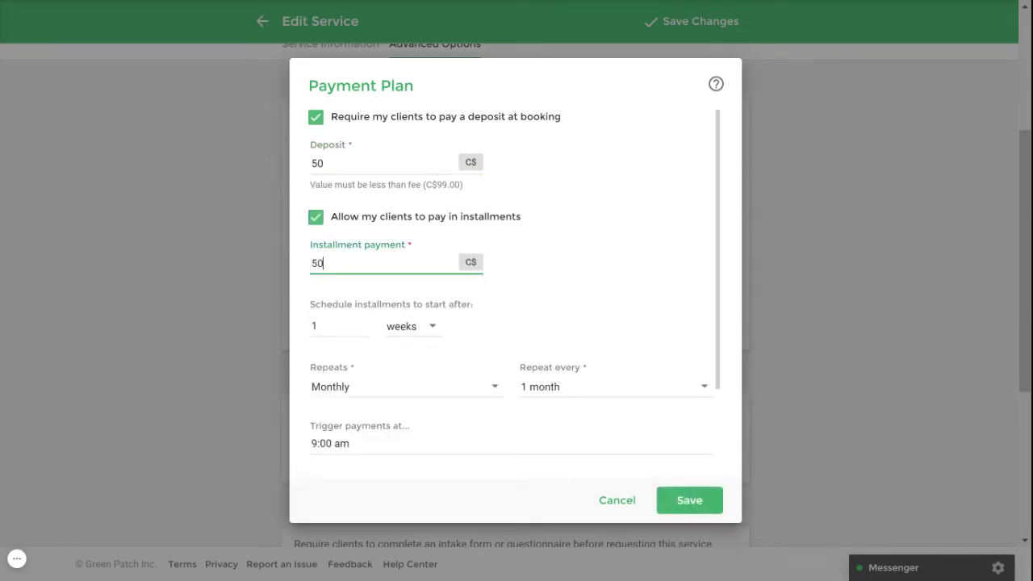
left_click(680, 510)
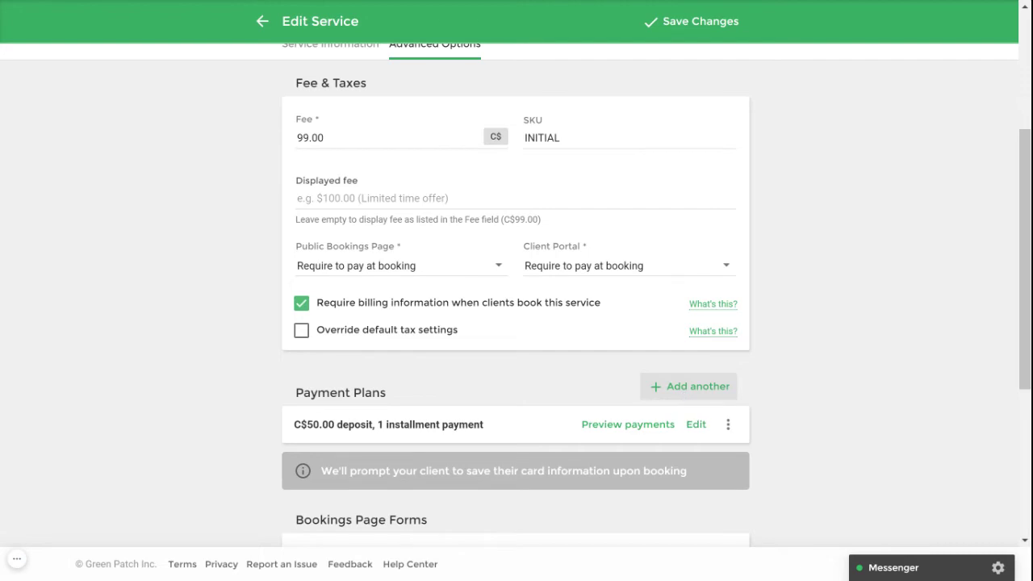
scroll(686, 411, "down", 3)
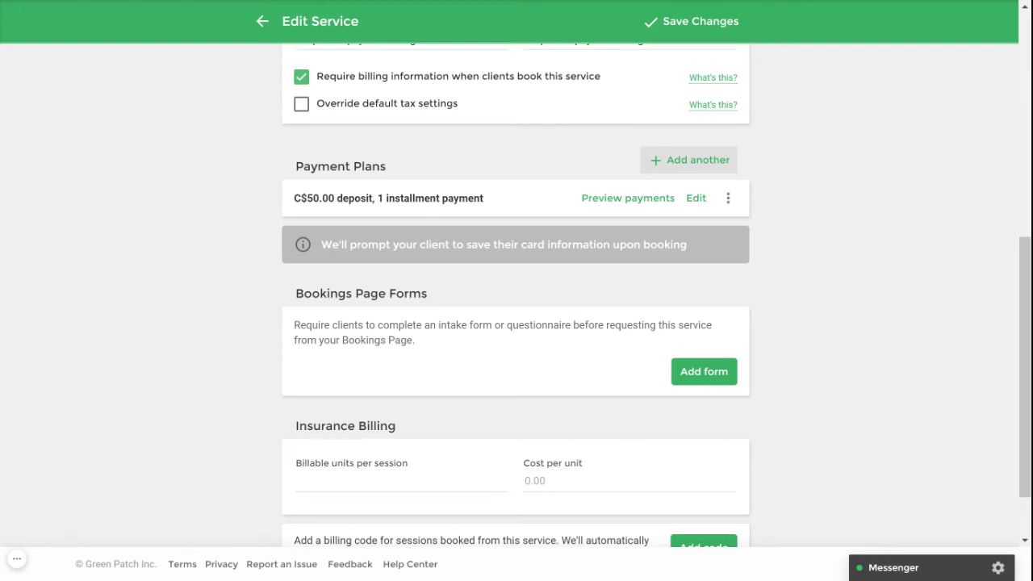
Add Intake Questionnaire as a required bookings page form
left_click(690, 378)
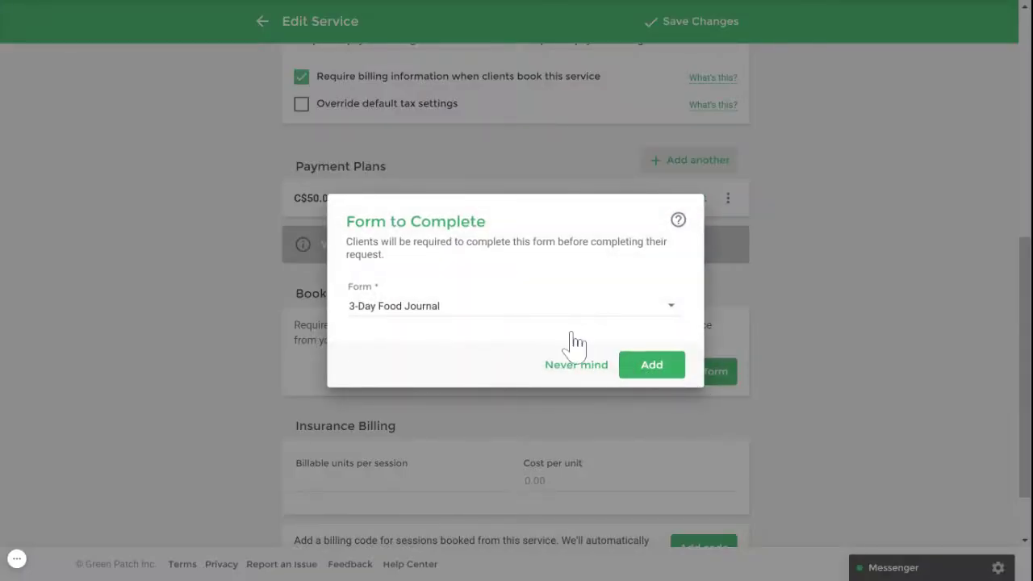
left_click(561, 319)
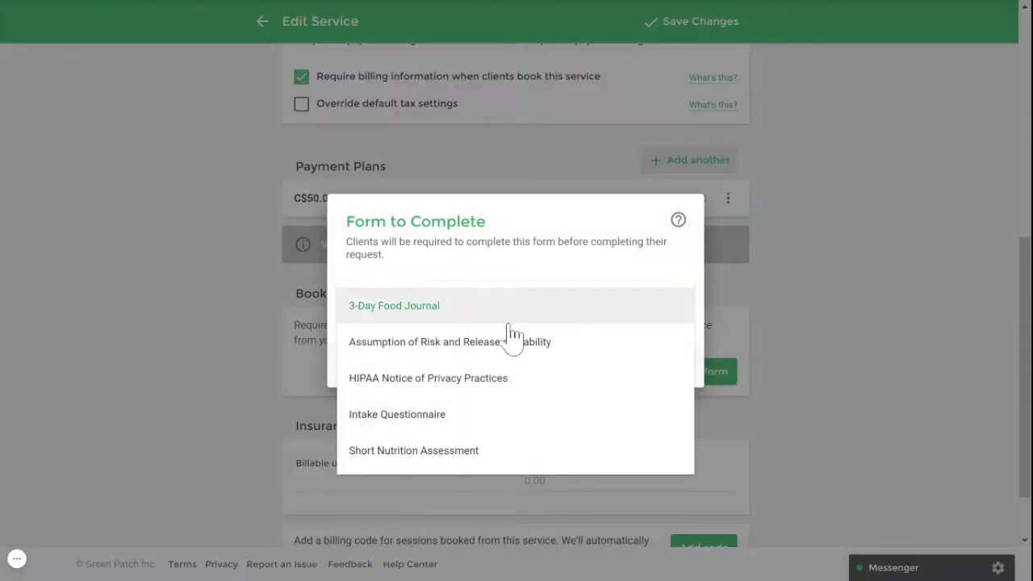
left_click(456, 416)
left_click(640, 377)
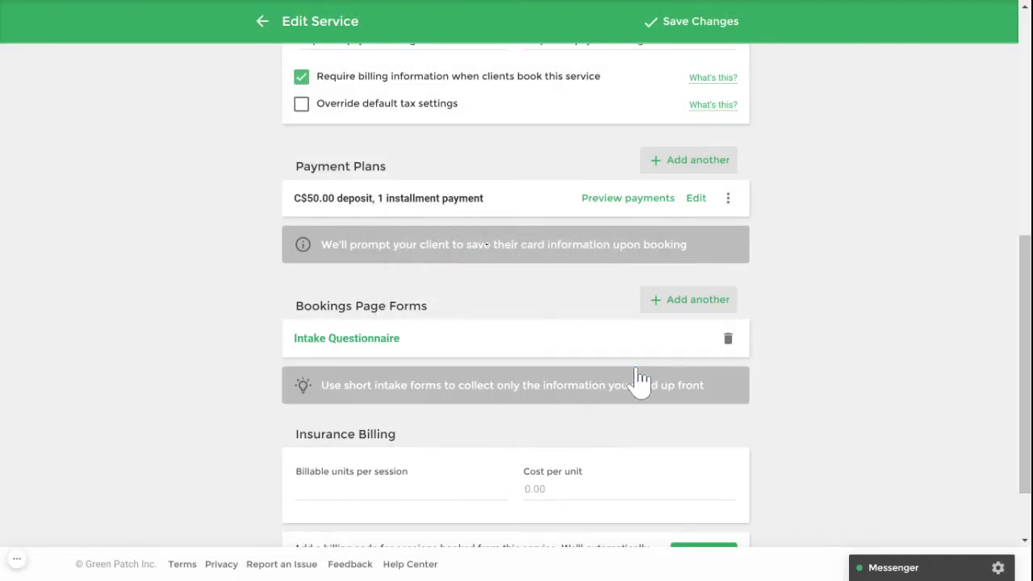
Set insurance billing to 2 billable units per session
scroll(817, 393, "down", 2)
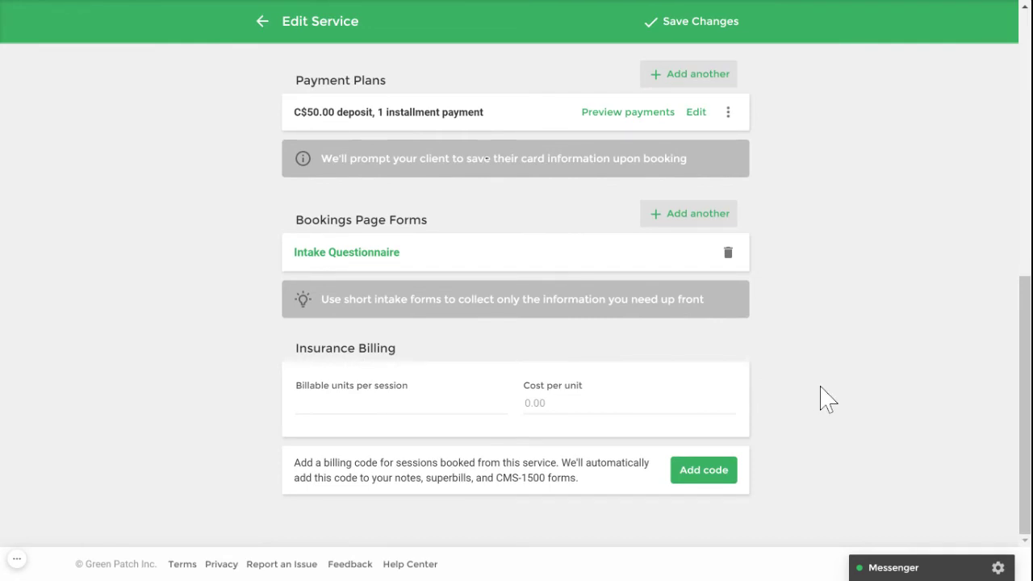
left_click(401, 403)
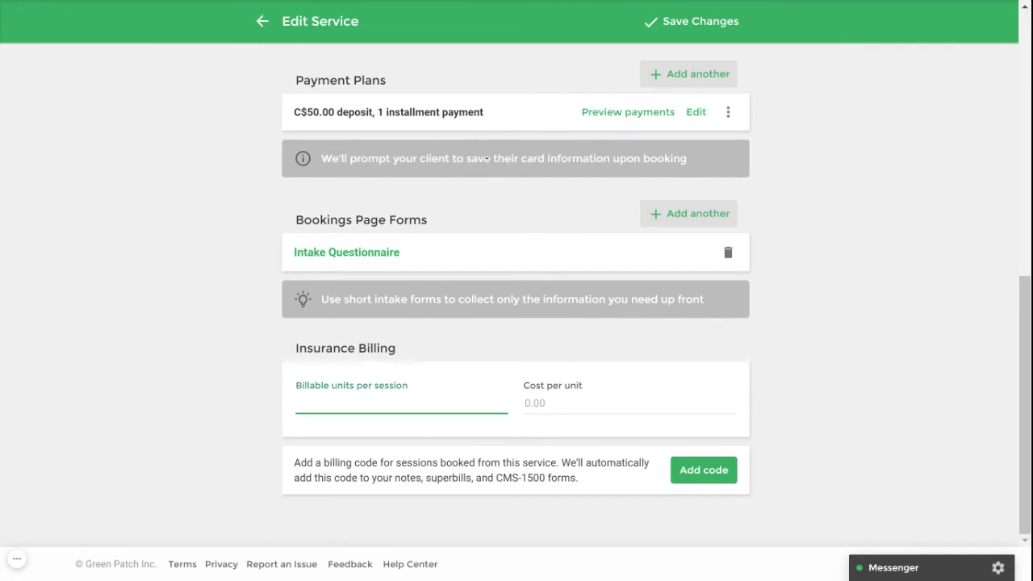
type("2")
left_click(761, 417)
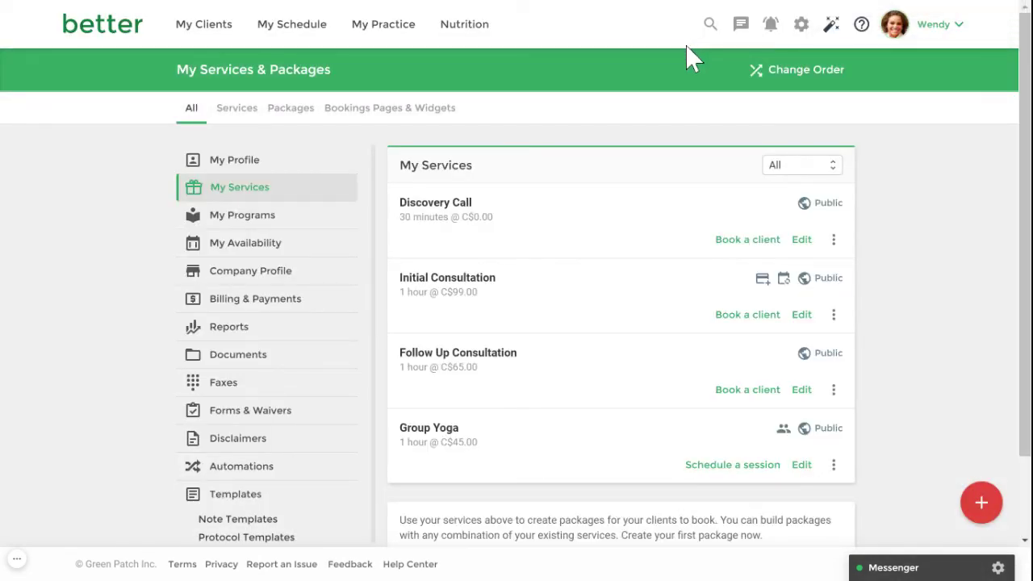
In My Availability, sketch and discard a test Tuesday slot, then start a new slot
left_click(395, 34)
left_click(299, 144)
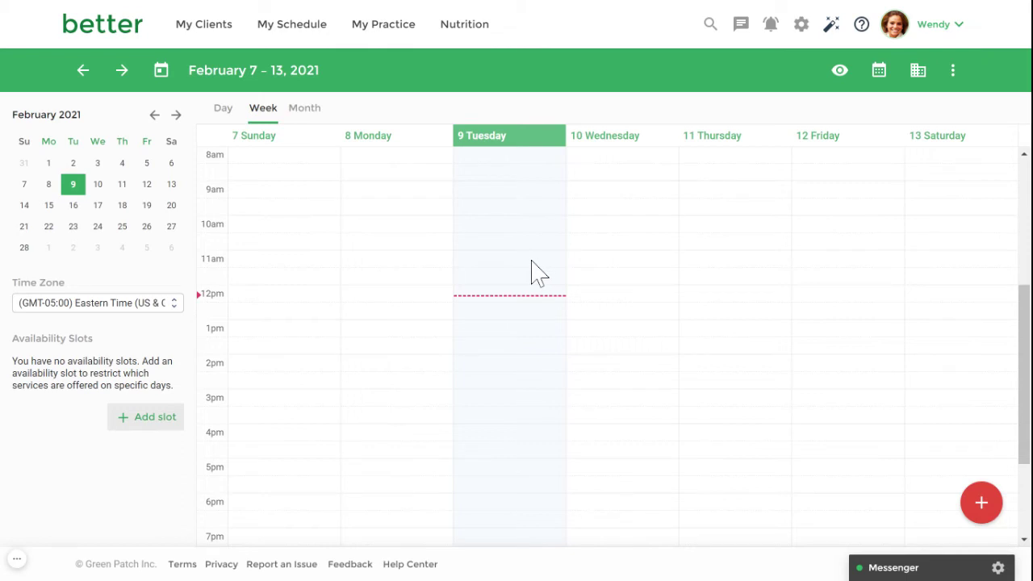
left_click_drag(510, 187, 521, 455)
left_click(635, 376)
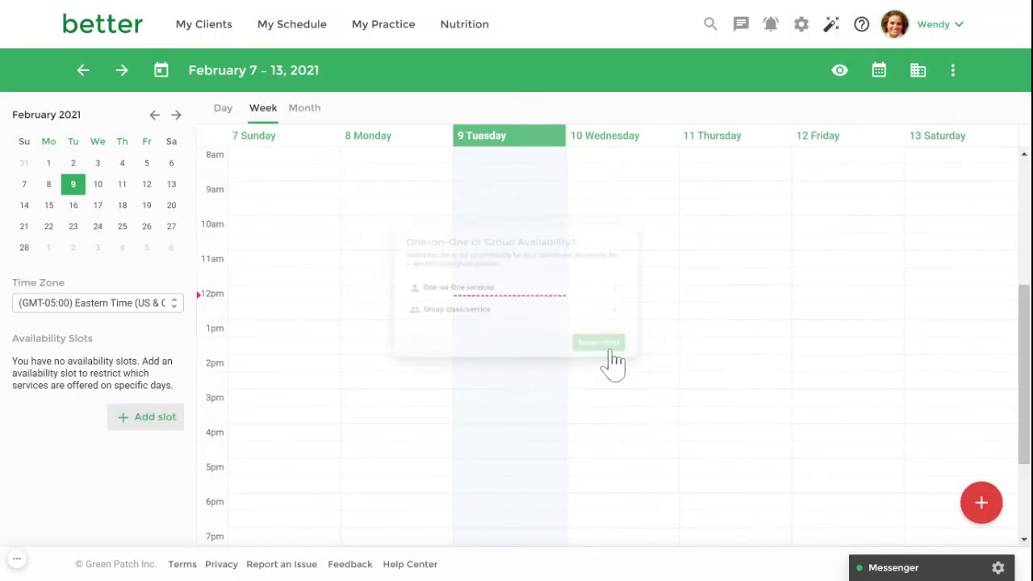
left_click(981, 507)
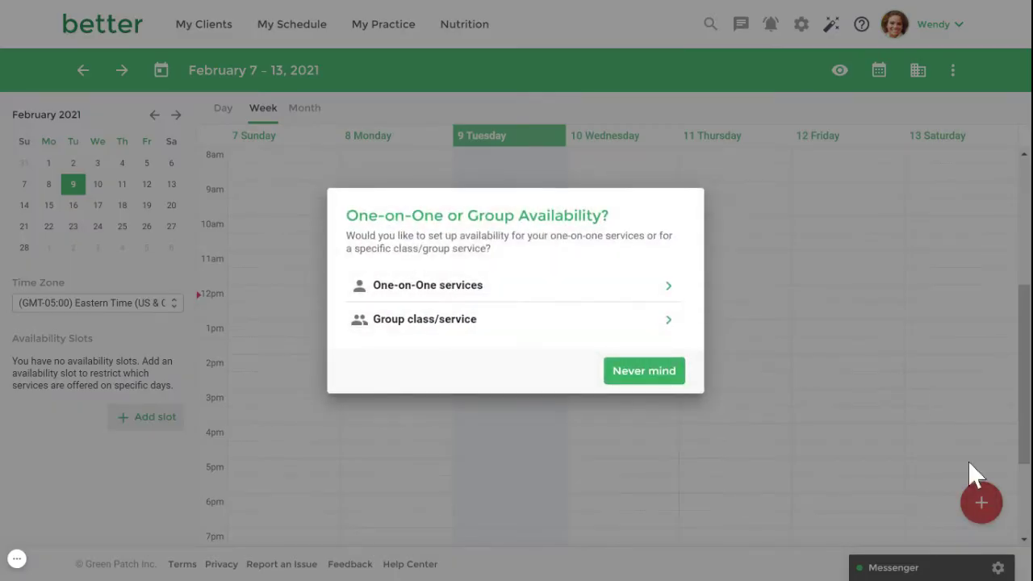
Make the one-on-one 9:00 am–5:00 pm slot repeat weekly on Mondays, Tuesdays and Wednesdays
left_click(575, 297)
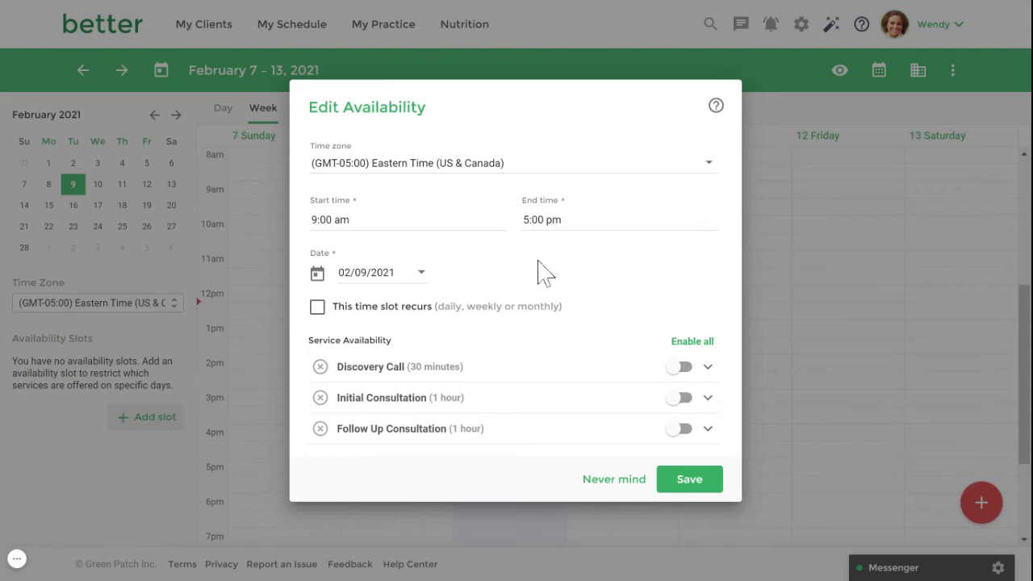
left_click(370, 308)
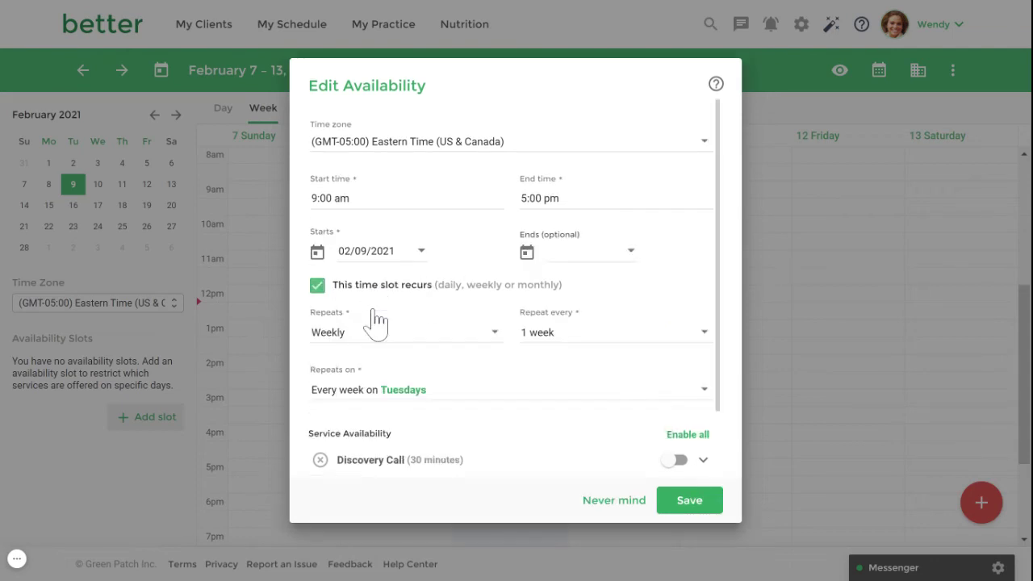
left_click(399, 394)
left_click(315, 428)
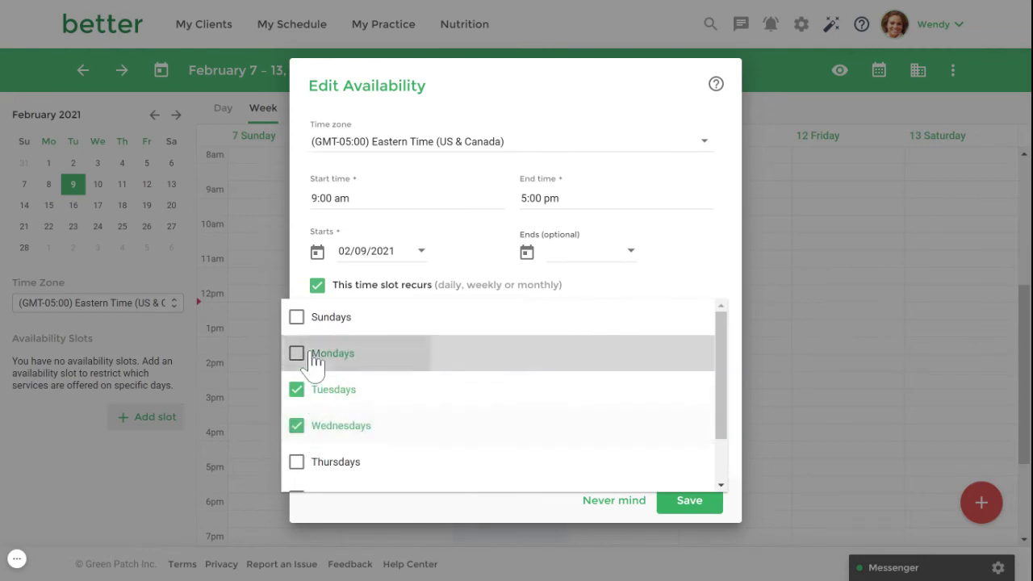
left_click(314, 361)
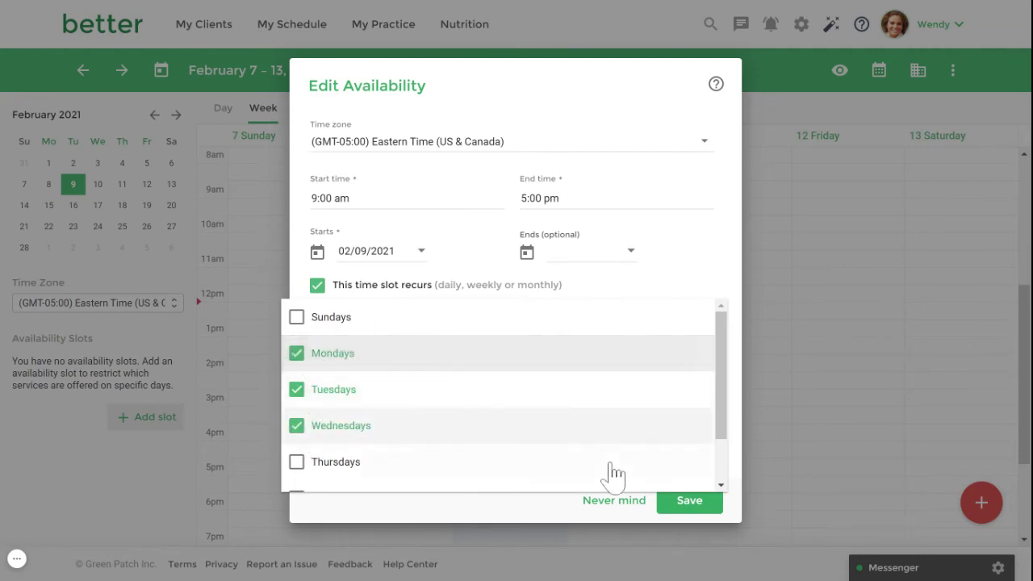
left_click(538, 521)
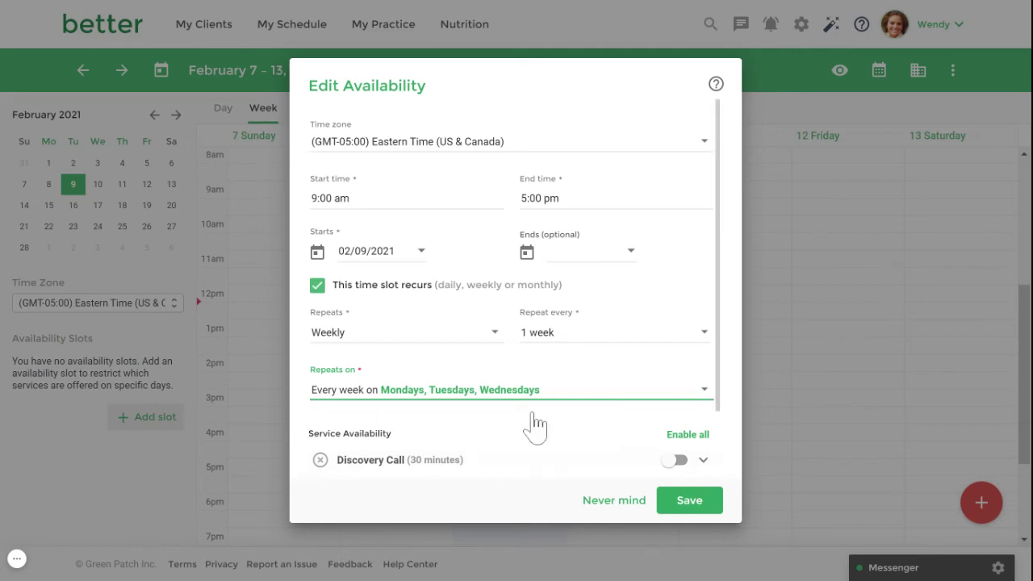
scroll(601, 398, "down", 2)
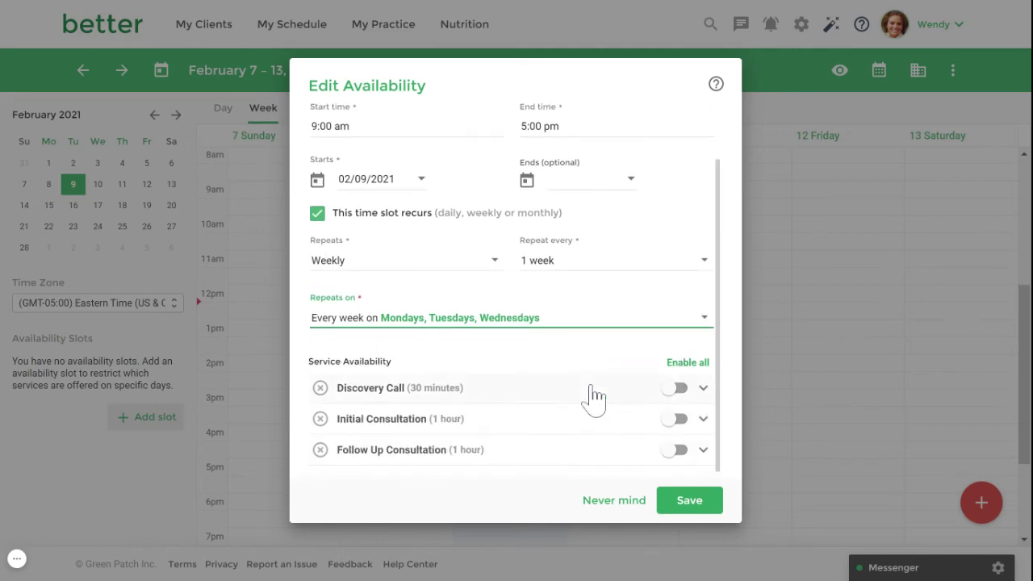
Offer Discovery Call and Initial Consultation in this availability slot
left_click(677, 396)
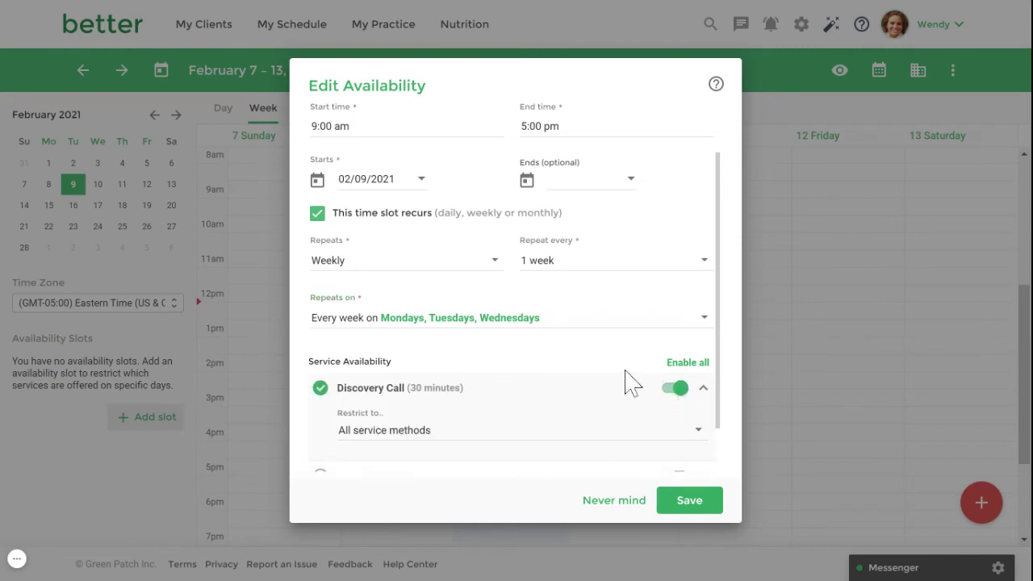
scroll(632, 386, "down", 1)
left_click(678, 418)
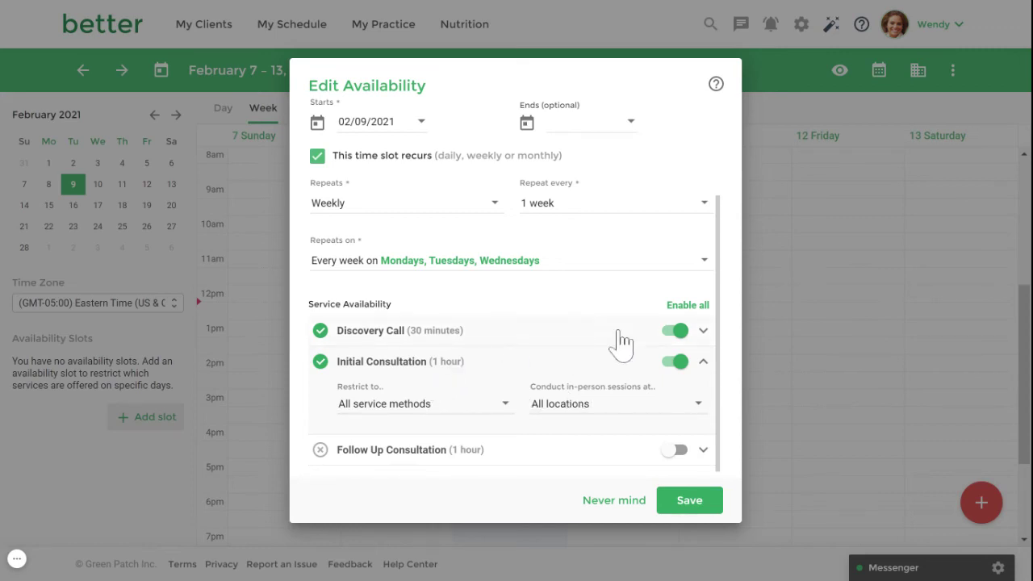
Restrict Initial Consultation to in-person sessions at Location B only, and save the slot
left_click(427, 407)
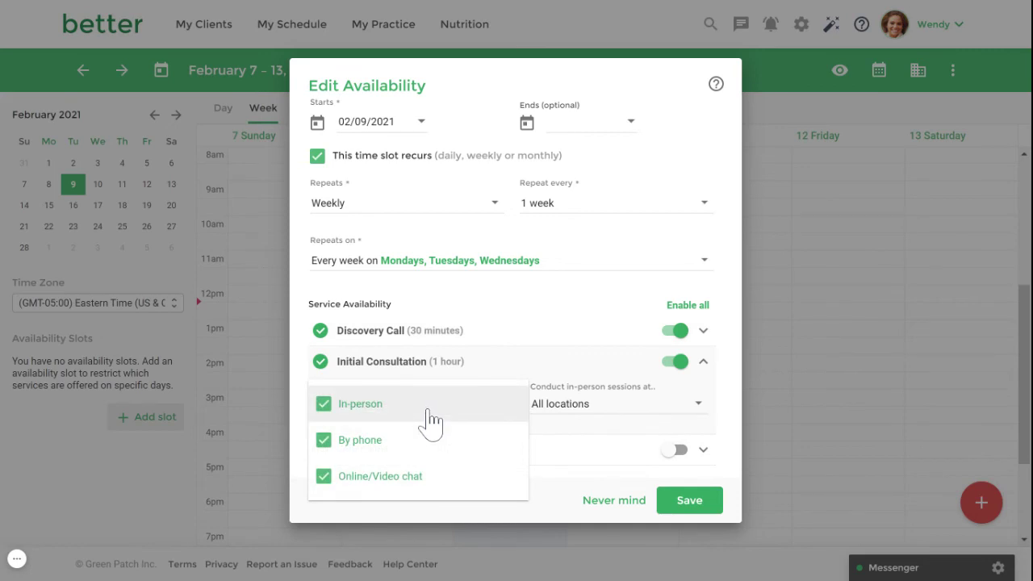
left_click(404, 444)
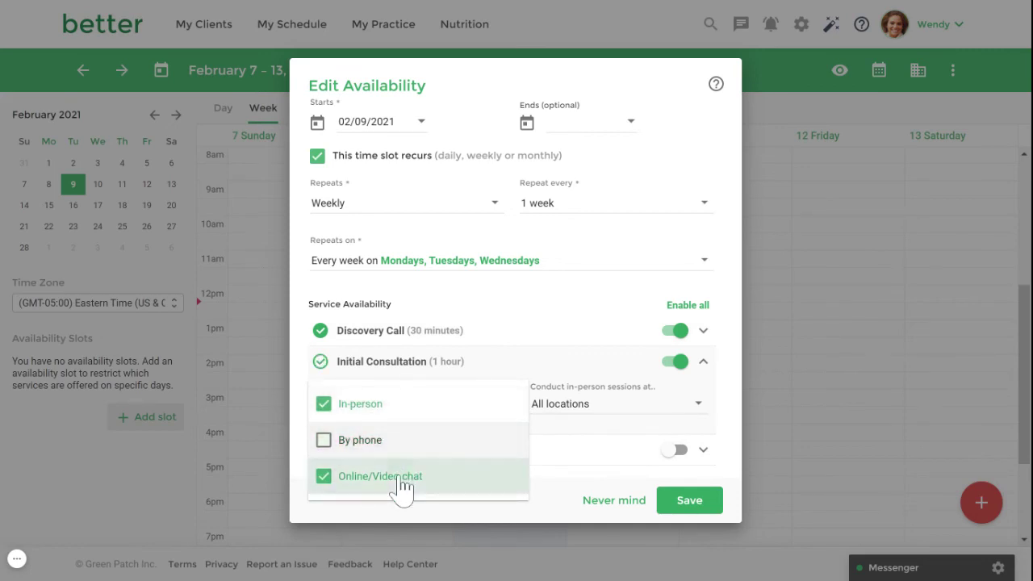
left_click(401, 478)
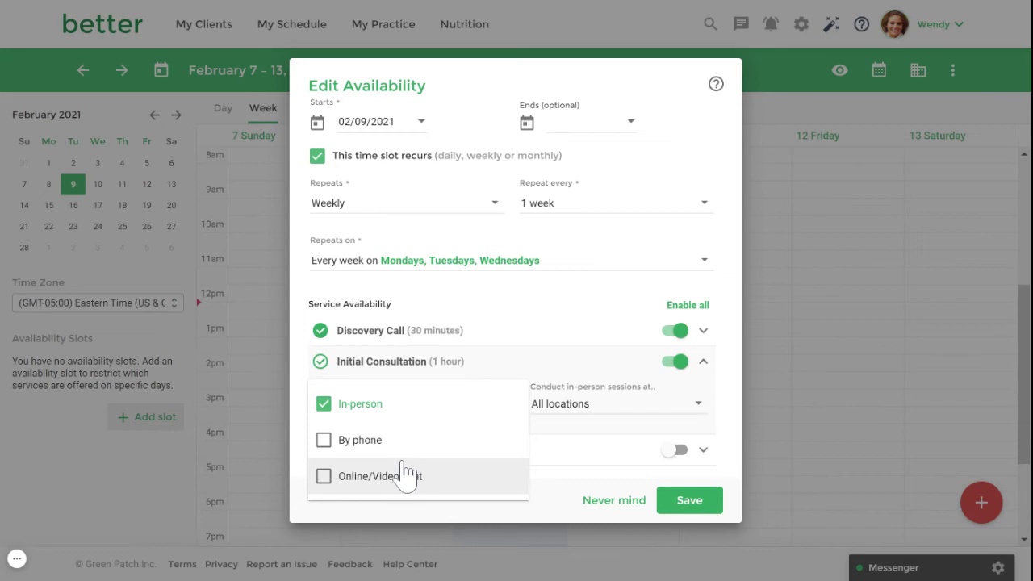
left_click(583, 415)
left_click(583, 416)
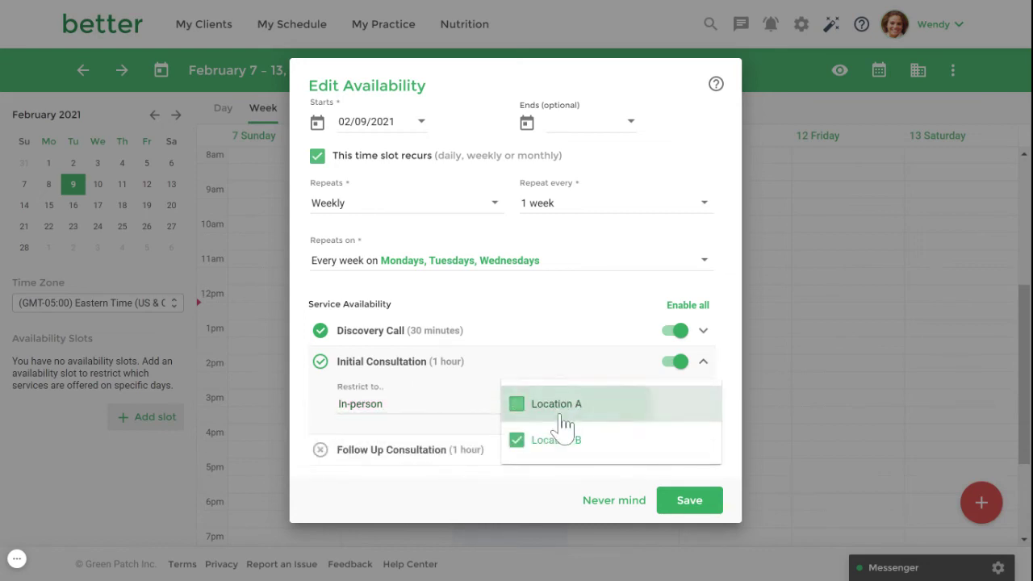
left_click(561, 407)
left_click(570, 378)
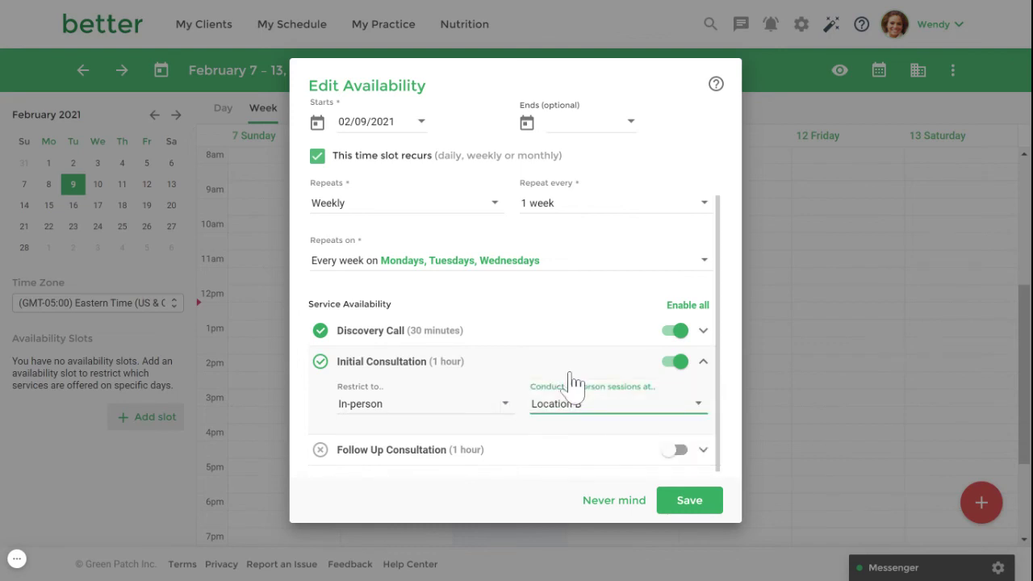
left_click(689, 502)
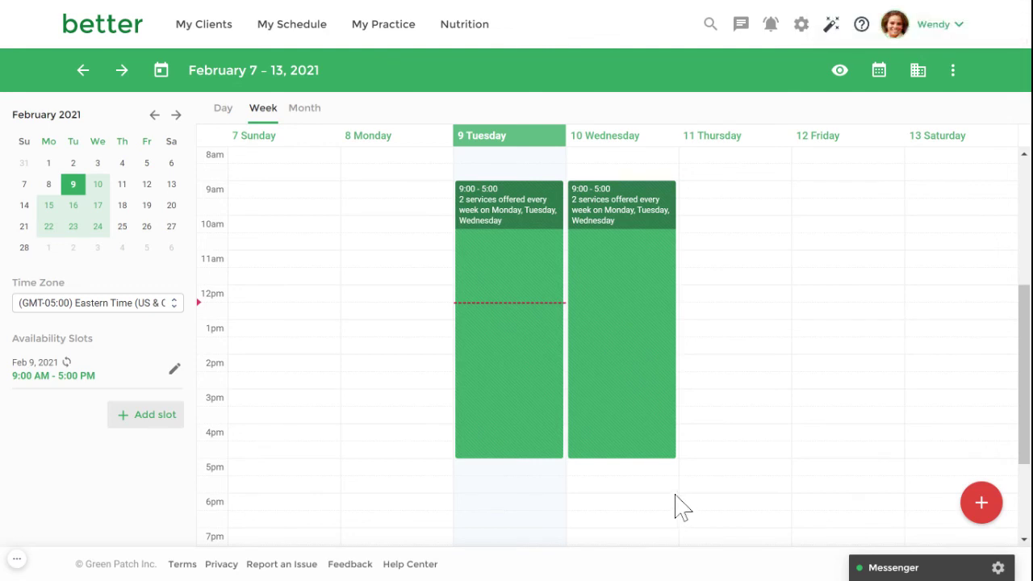
left_click(489, 369)
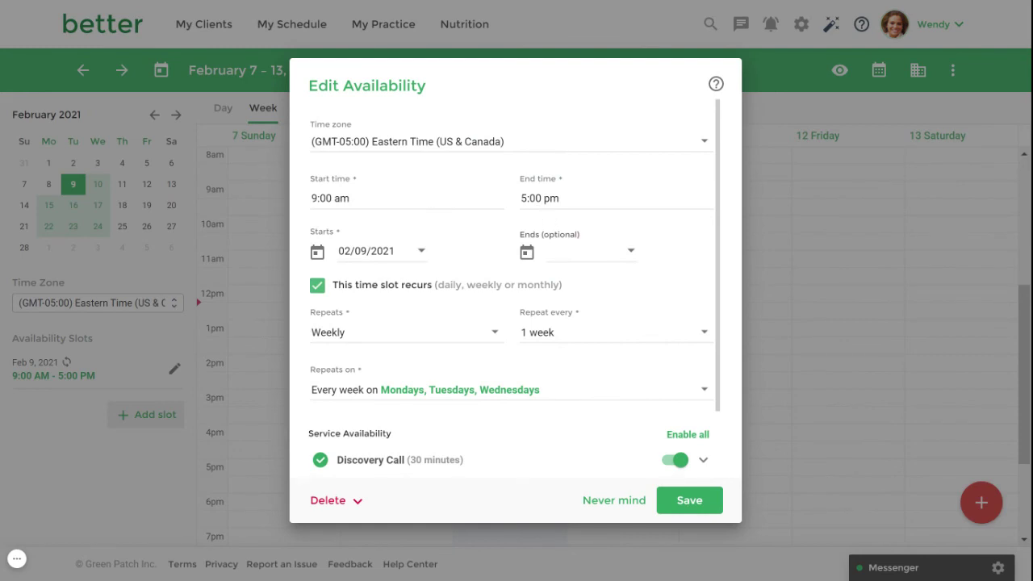
scroll(567, 251, "down", 1)
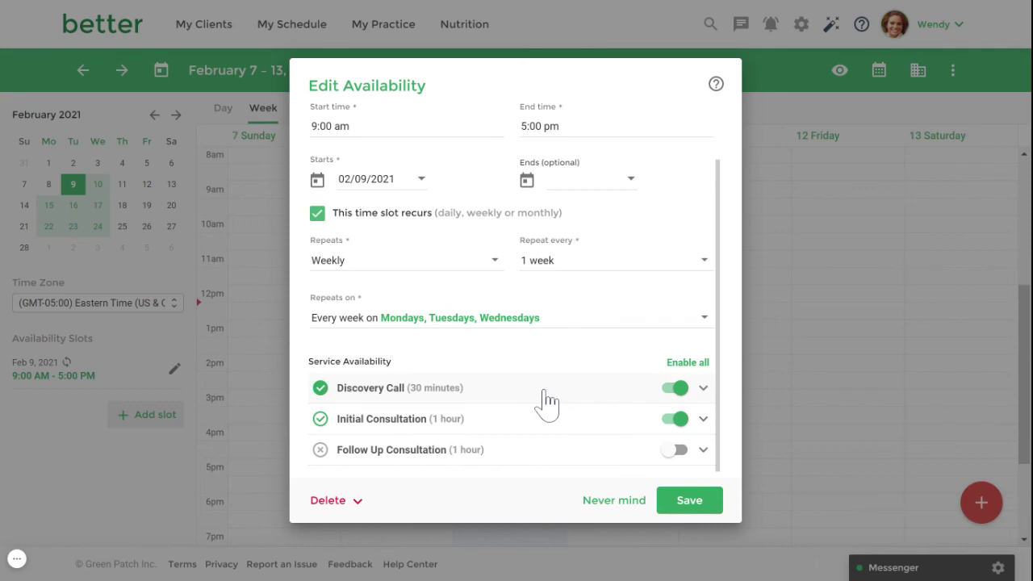
left_click(359, 516)
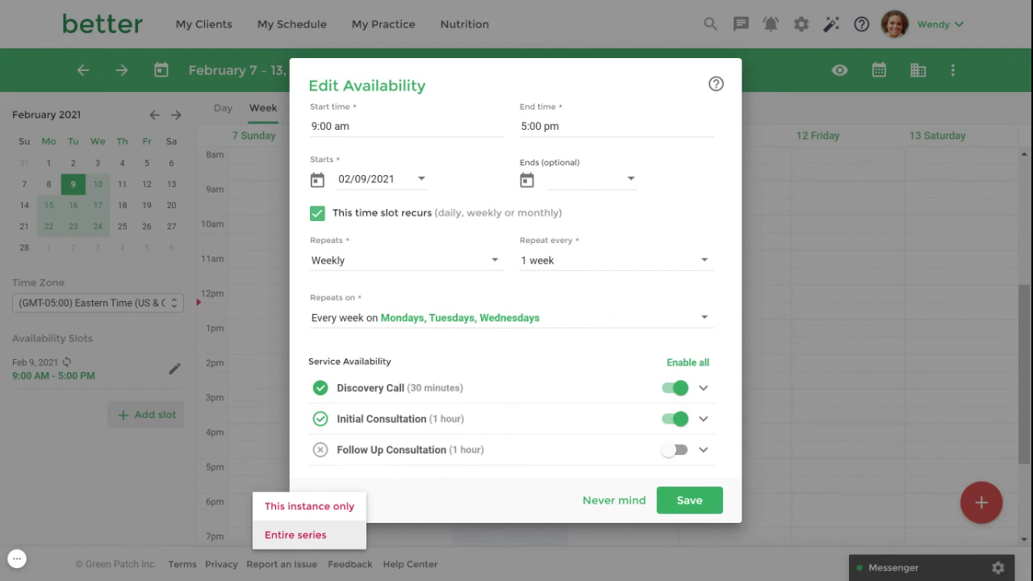
scroll(515, 291, "up", 1)
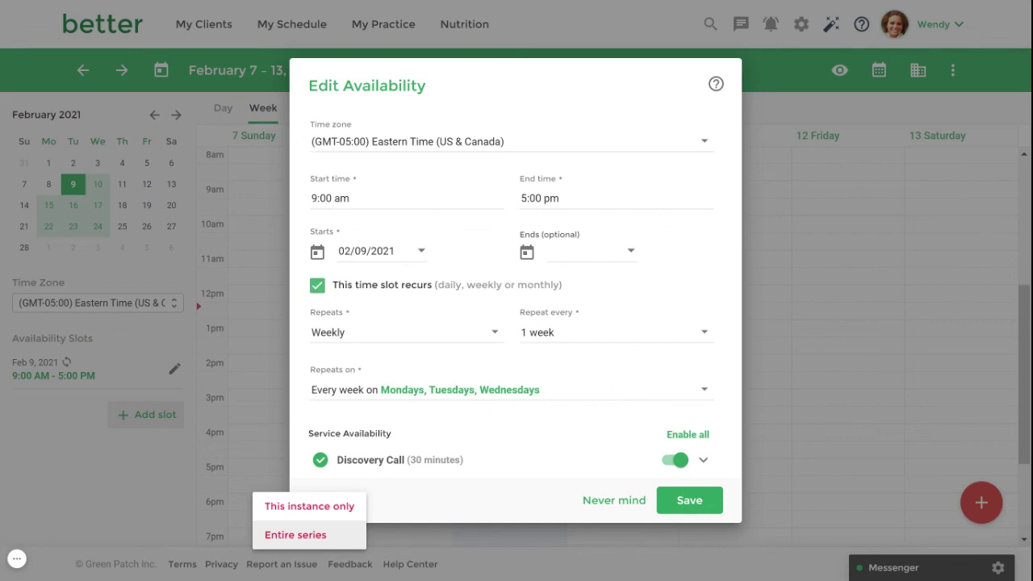
left_click(600, 512)
left_click(602, 508)
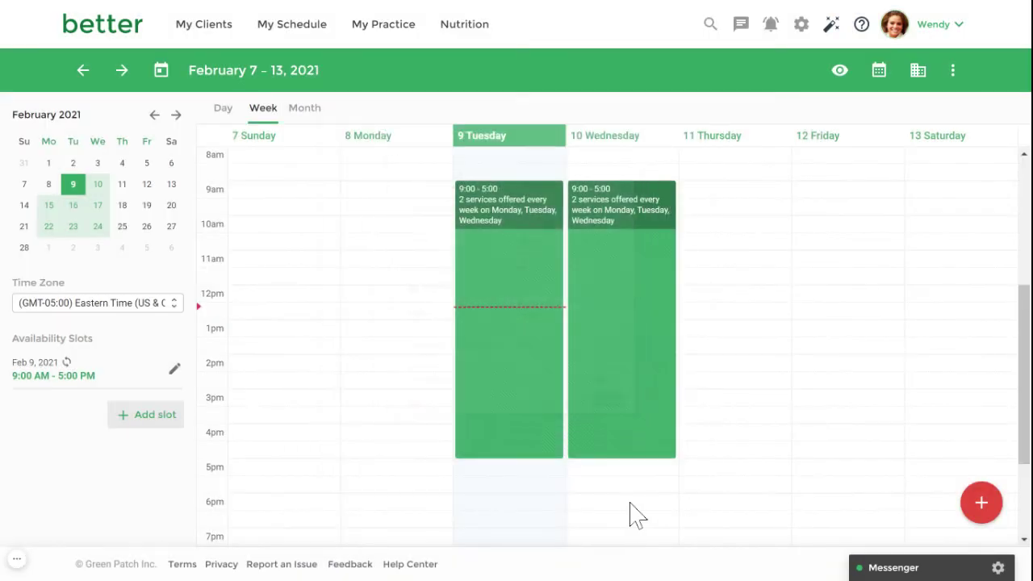
Change the 2-days-before session reminder to SMS and email, with a copy to the practitioner
left_click(311, 35)
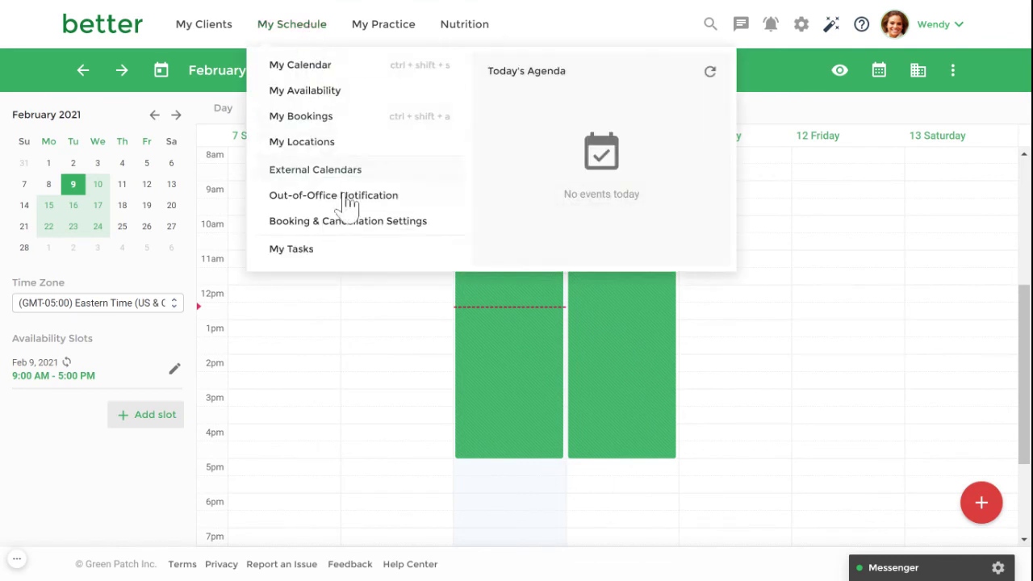
left_click(347, 230)
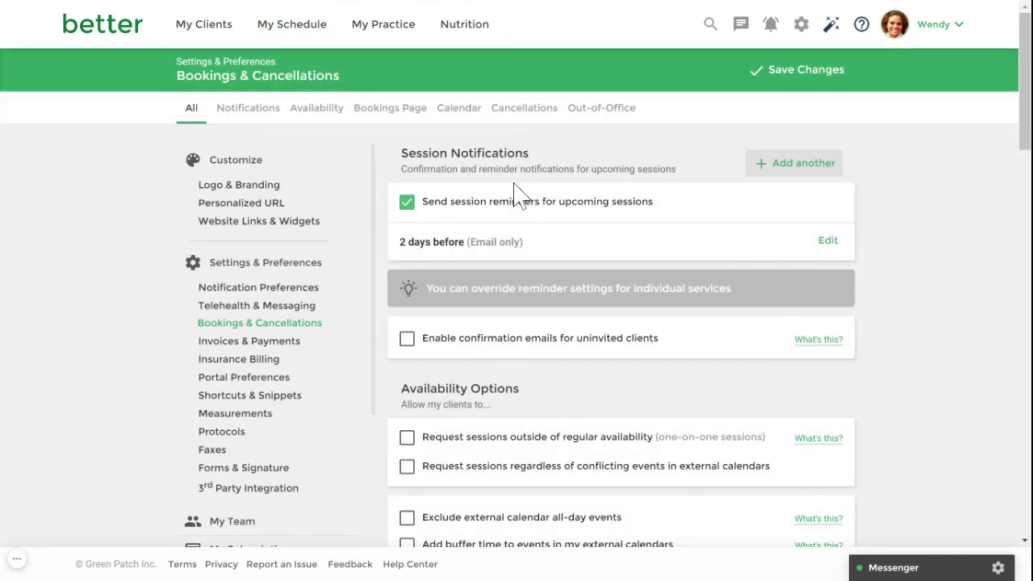
left_click(830, 242)
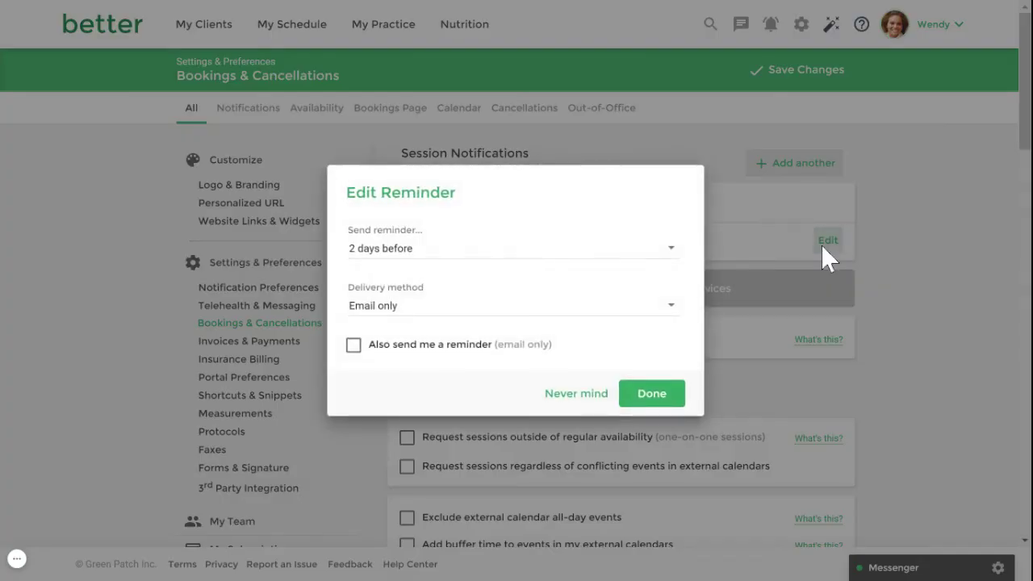
left_click(597, 311)
left_click(490, 344)
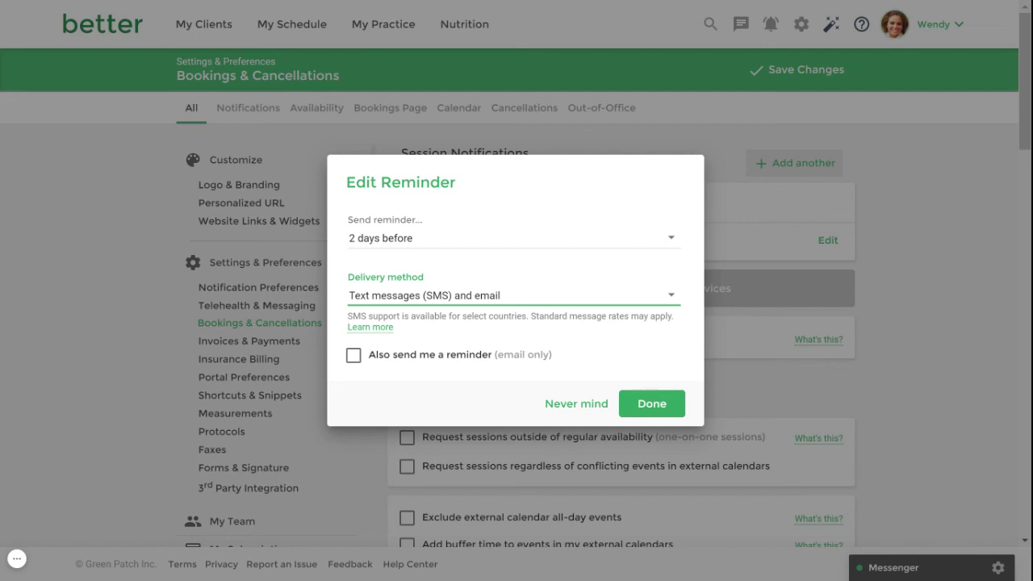
left_click(378, 357)
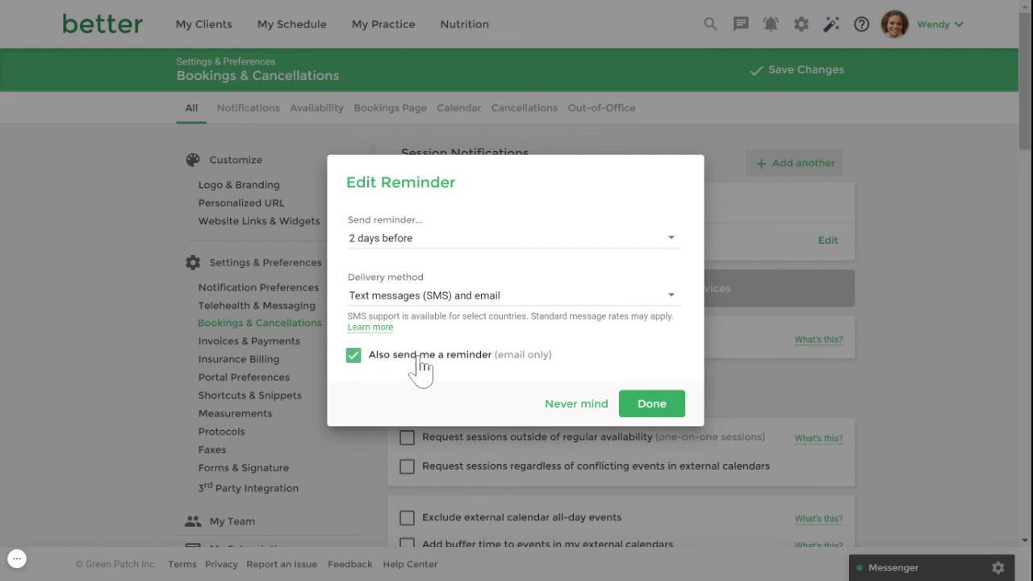
left_click(653, 414)
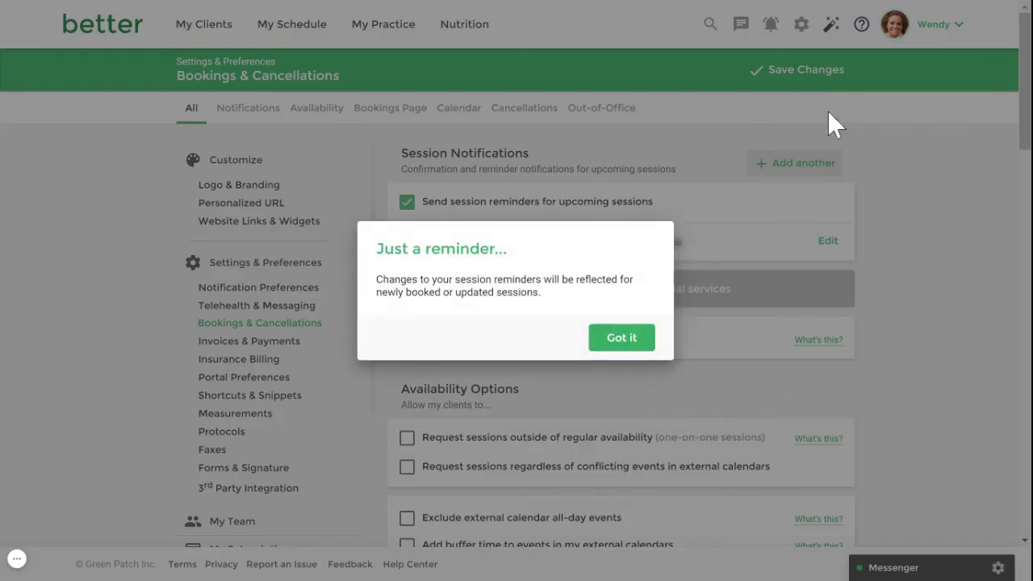
left_click(620, 337)
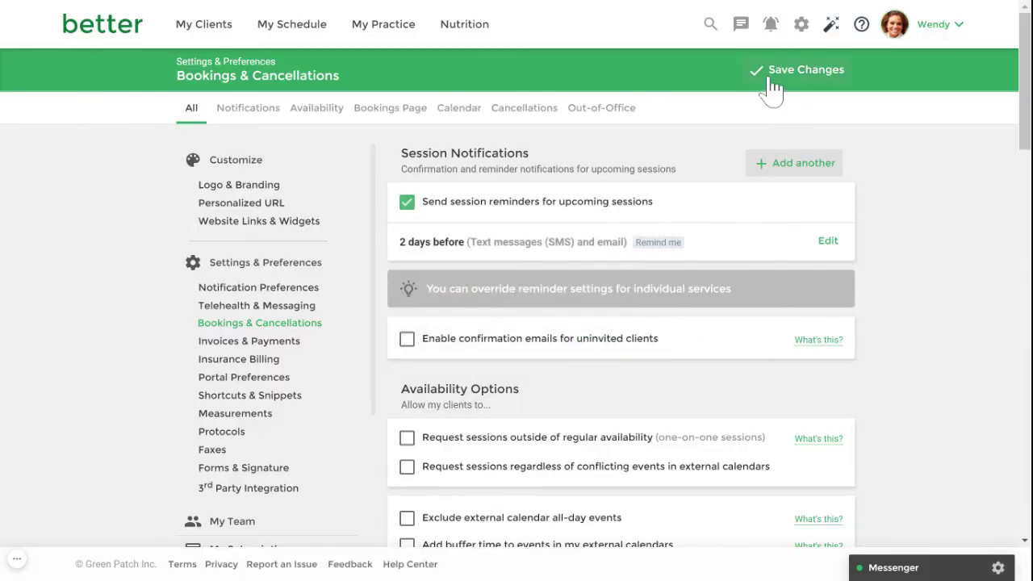